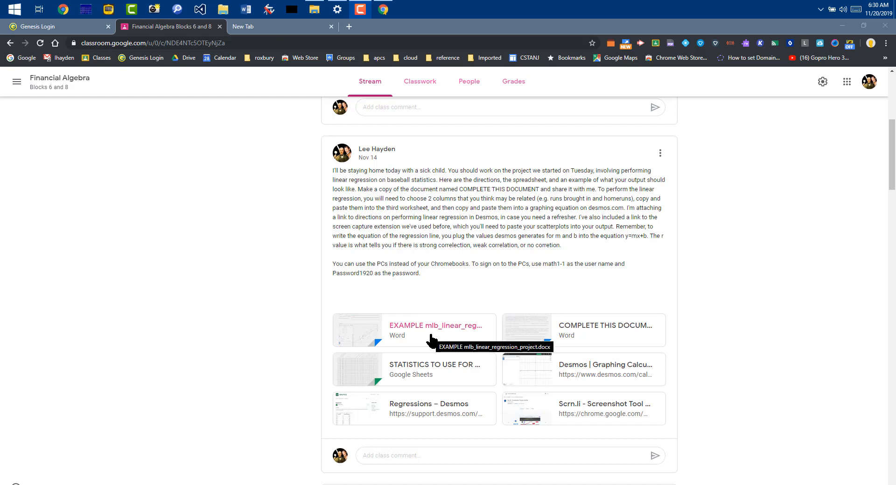
Open the attached statistics spreadsheet from the class post, and preview the COMPLETE THIS DOCUMENT file down to its strong correlation page.
click(432, 369)
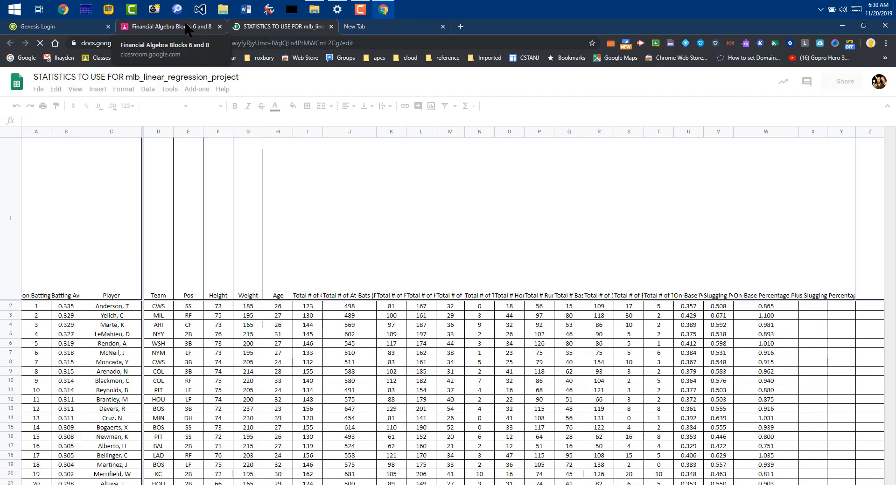
click(189, 28)
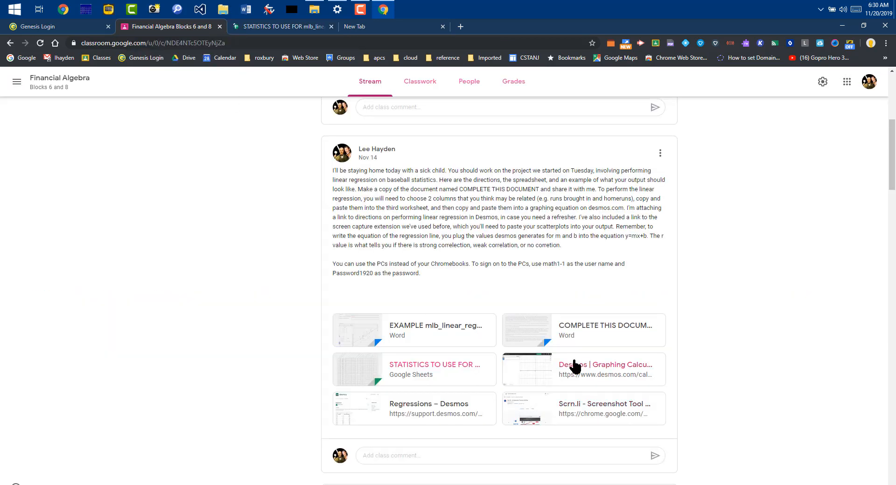
click(594, 329)
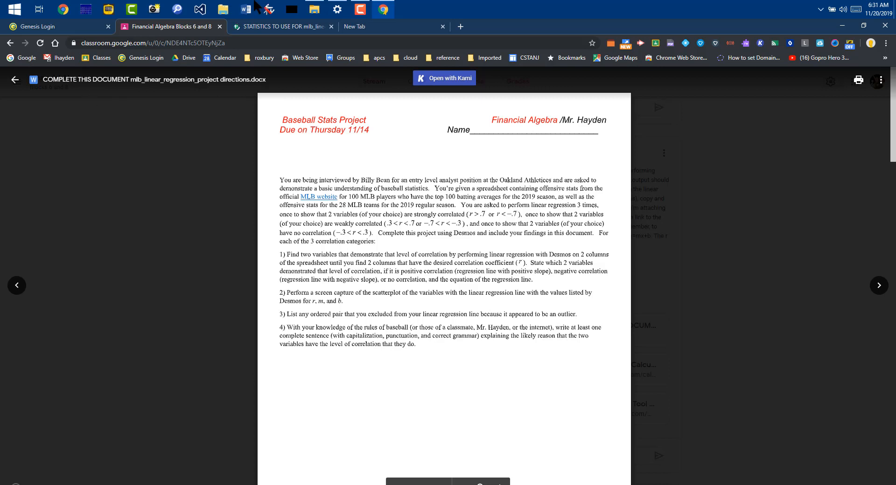
key(Page_Down)
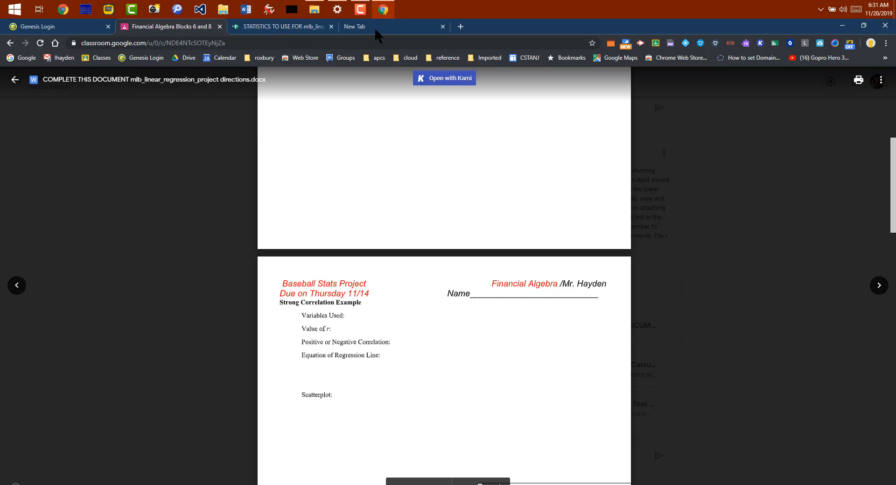
Load desmos.com in the empty browser tab.
click(376, 25)
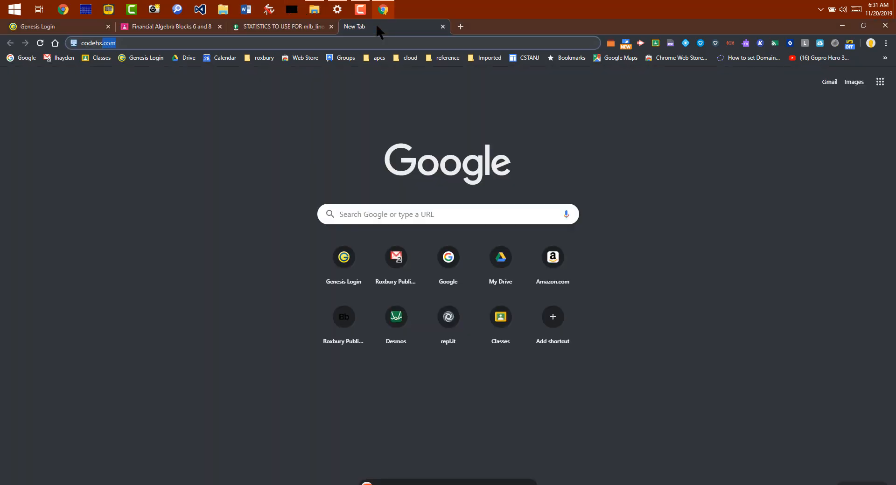
click(416, 210)
text(de)
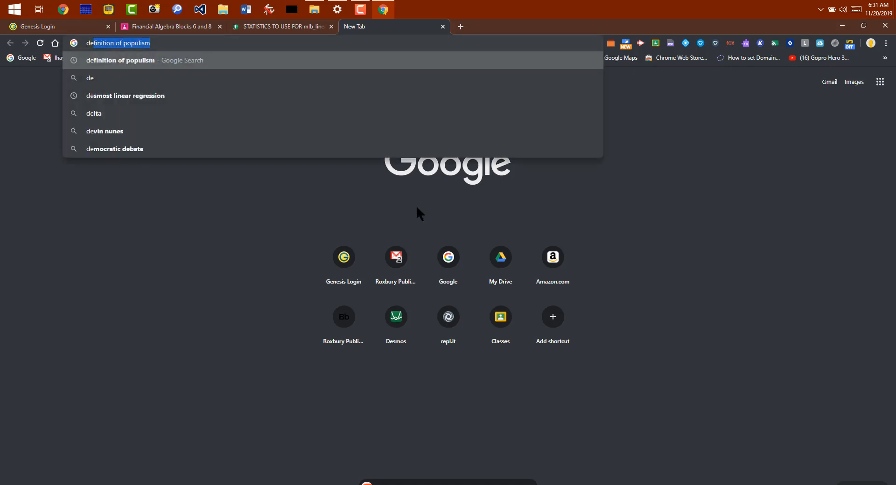
text(smos.com)
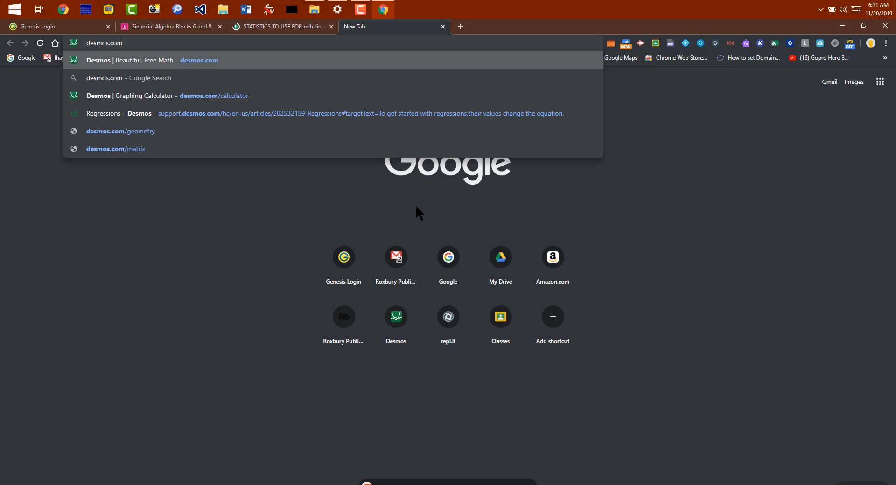
key(Return)
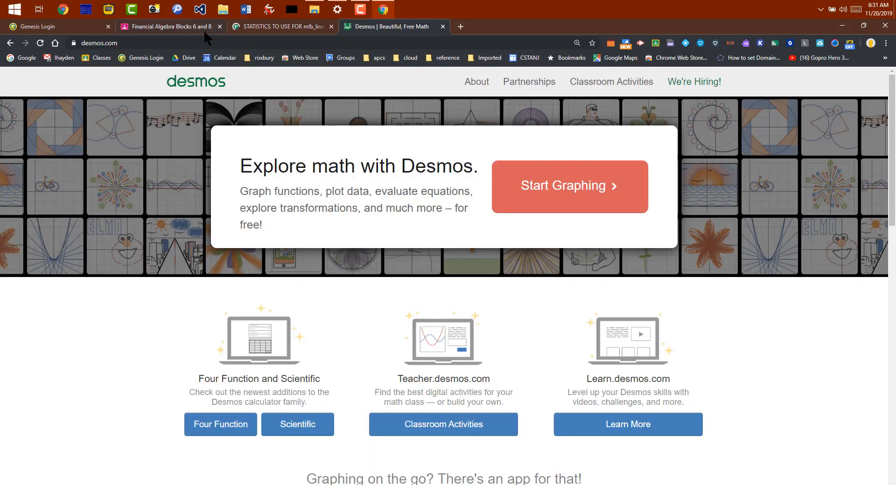
Open the previewed COMPLETE THIS DOCUMENT directions file in a new window, and from there in Google Docs for editing.
click(189, 29)
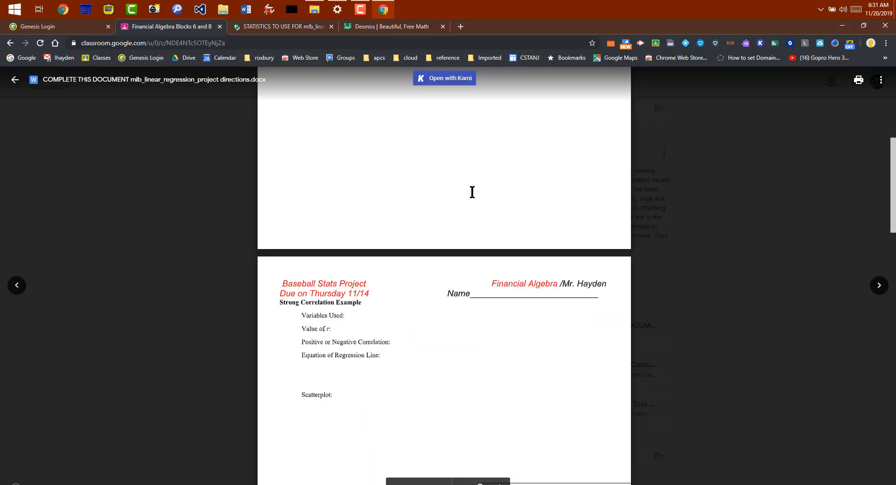
scroll(517, 173, up, 8)
scroll(517, 174, down, 7)
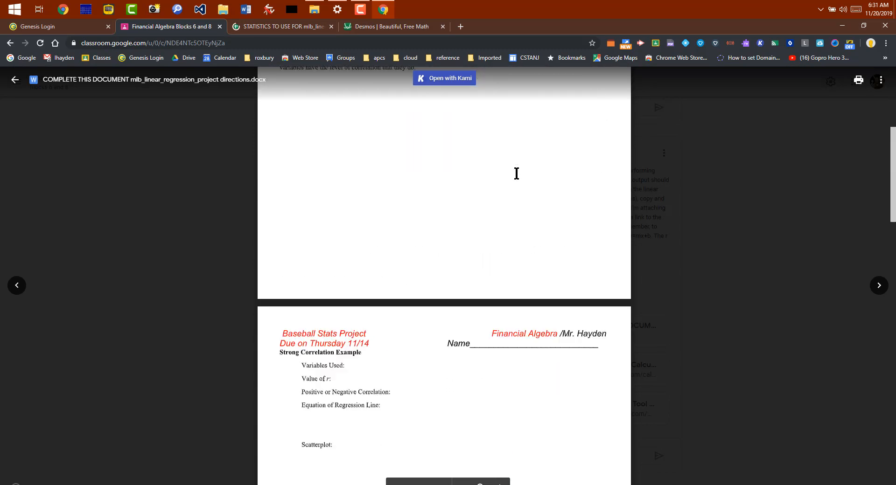
scroll(370, 112, down, 5)
scroll(366, 168, up, 4)
scroll(351, 275, down, 1)
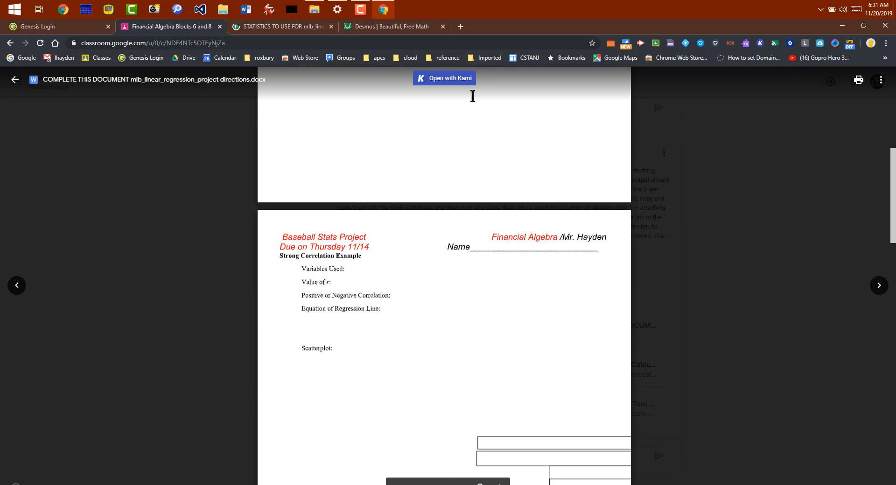
click(881, 80)
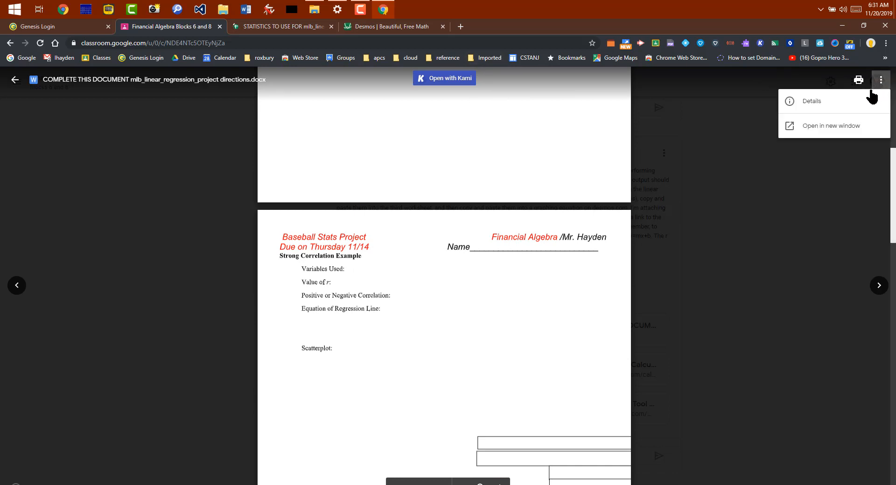
click(810, 126)
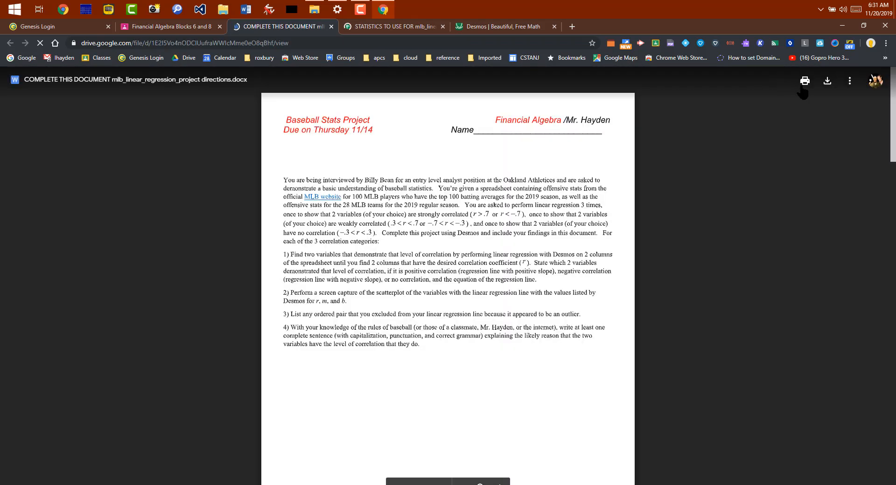
click(849, 82)
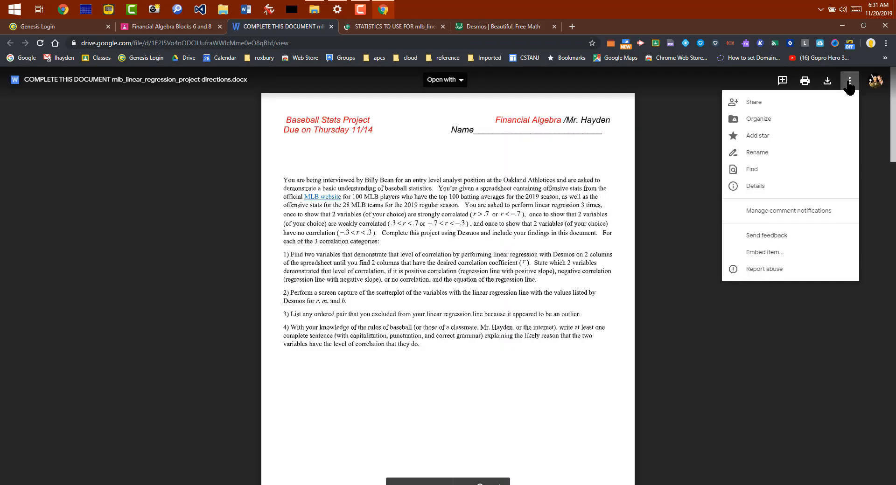
click(444, 80)
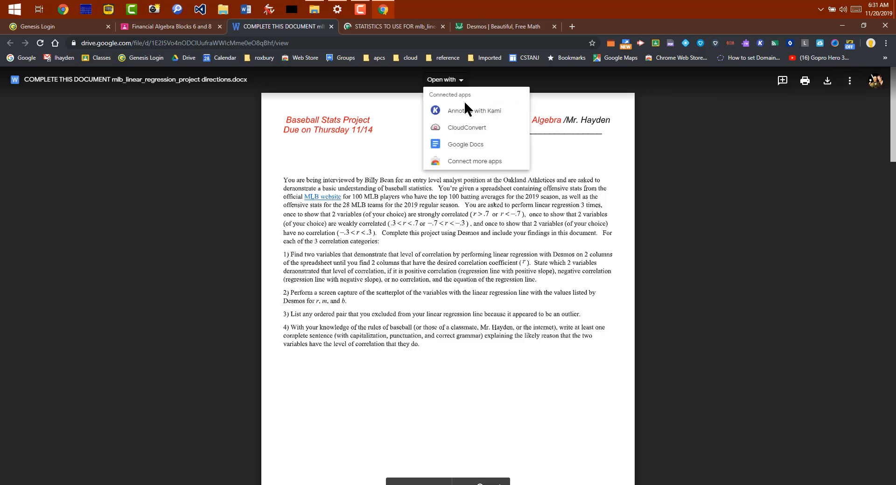
click(481, 146)
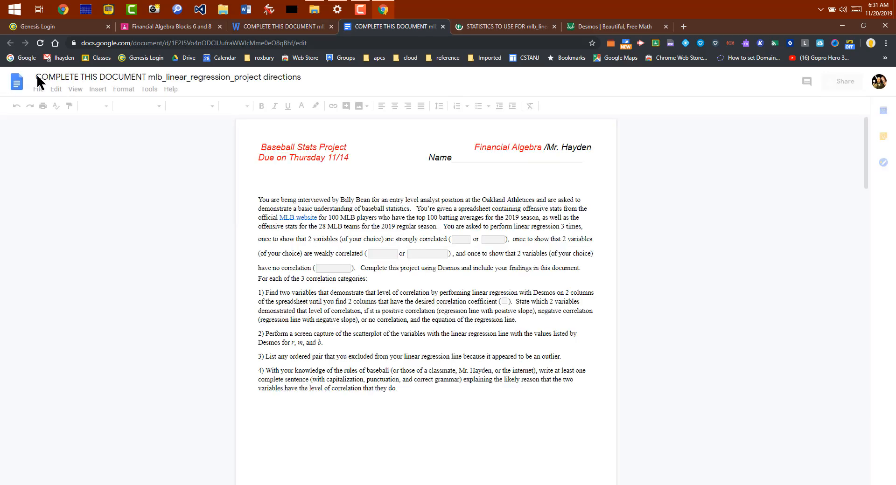
Rename the directions document by adding the student's full name at the beginning of its title.
click(36, 77)
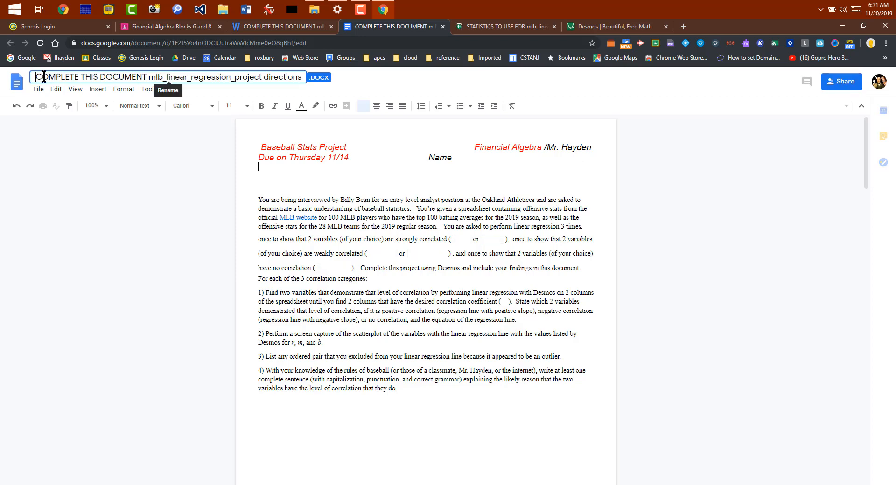
text(Jo)
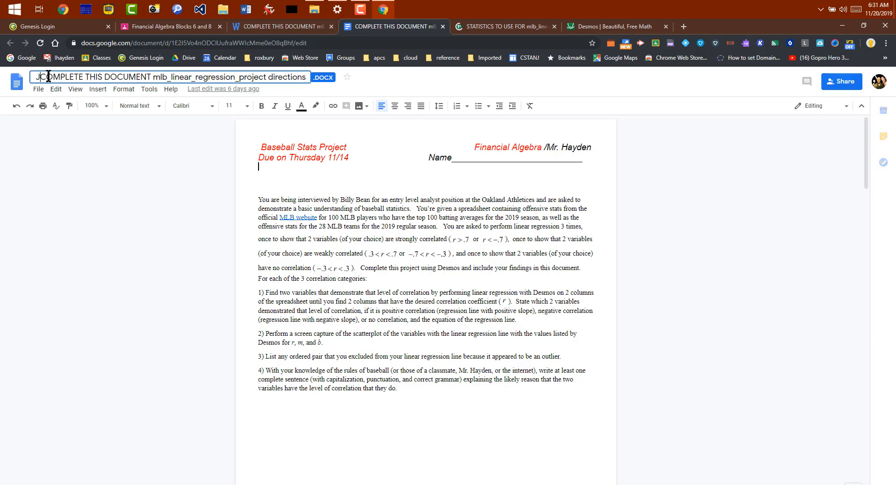
text(hn Doe)
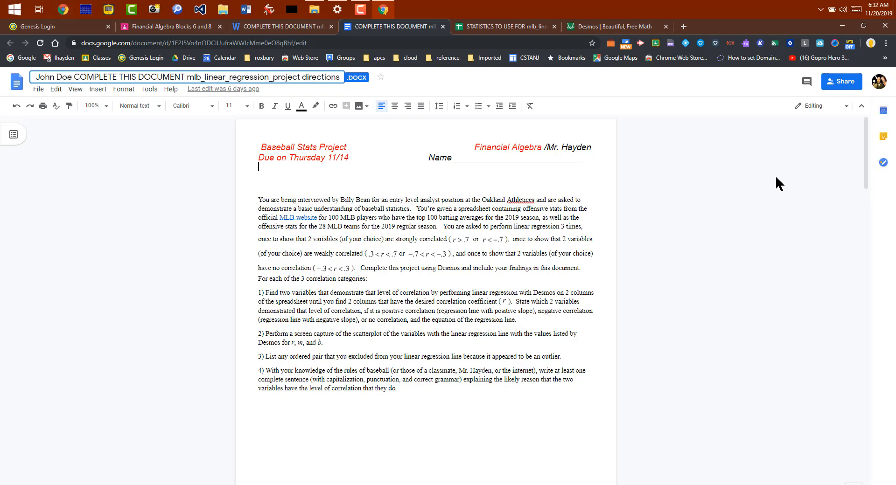
key(Return)
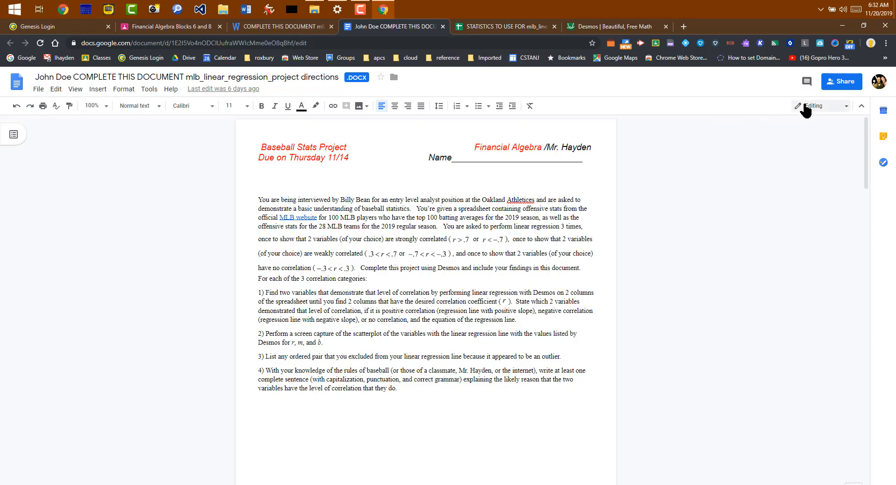
click(850, 92)
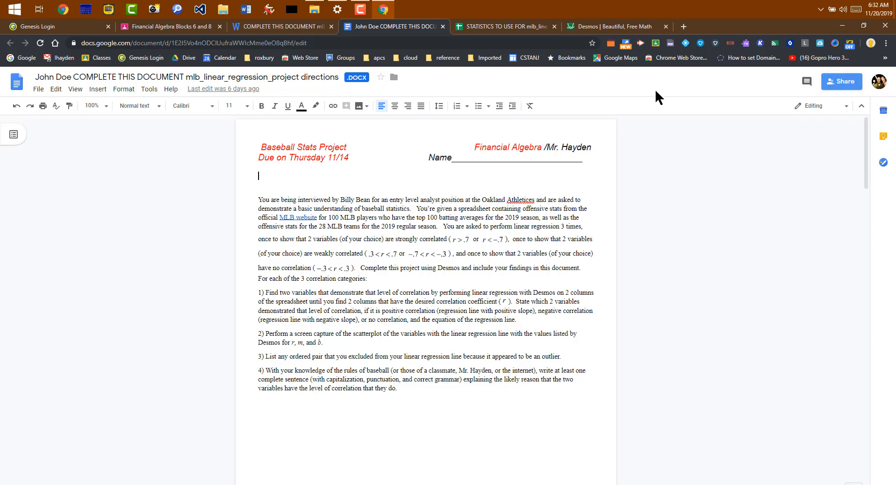
Make a copy of the STATISTICS TO USE FOR mlb_linear_regression_project spreadsheet in My Drive, keeping the suggested name.
click(483, 29)
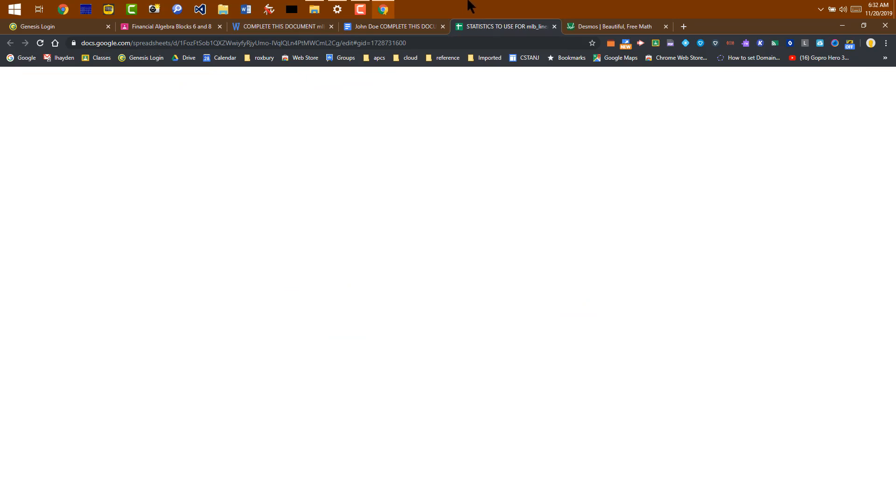
click(38, 90)
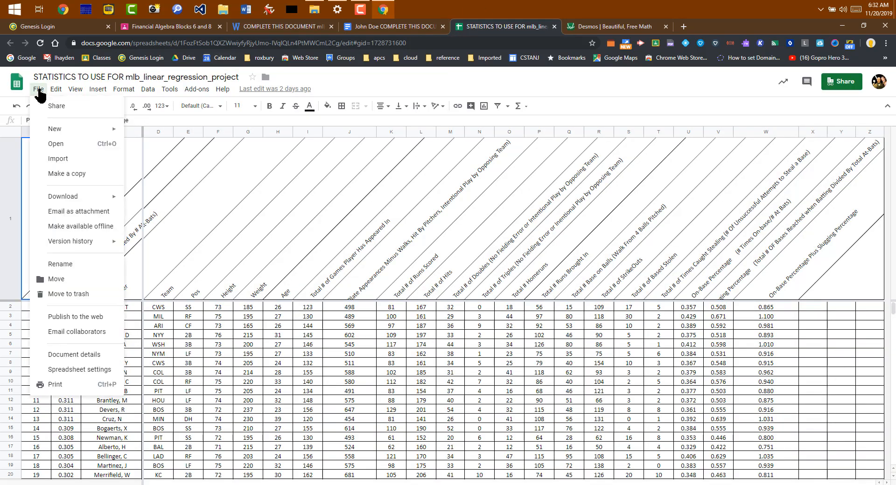
click(86, 175)
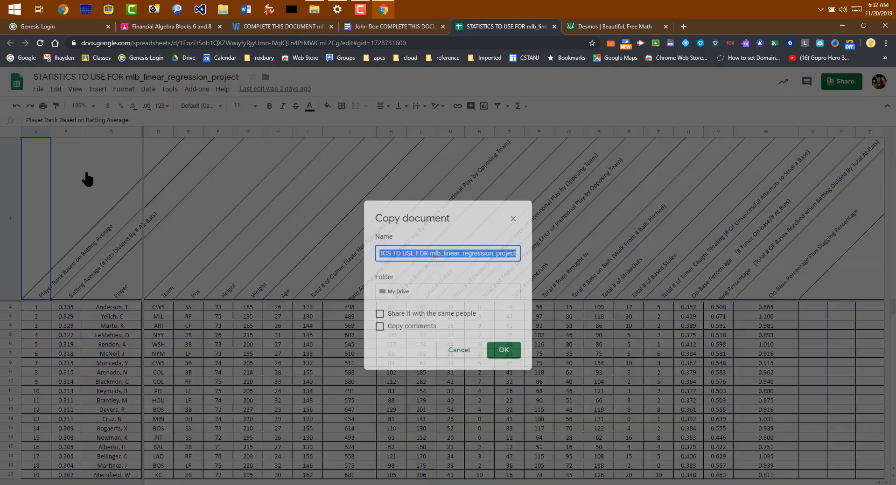
click(500, 353)
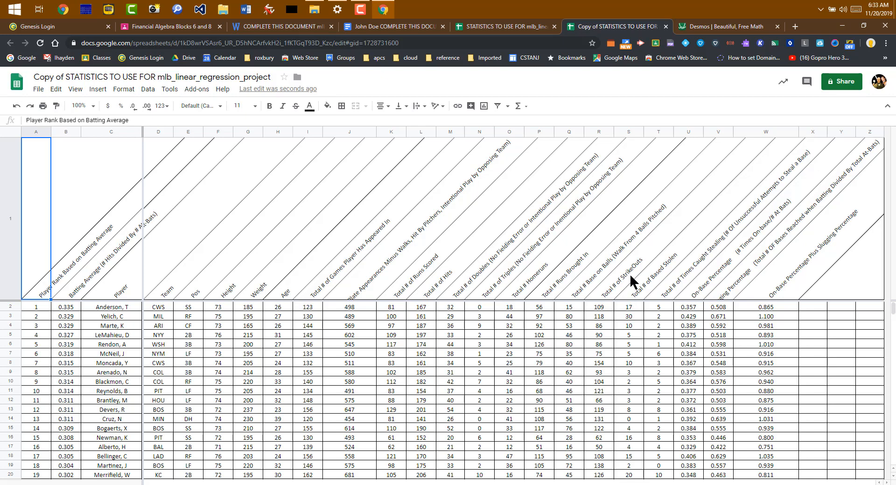
Try to paste the Total # of Based Stolen column from the player statistics worksheet over column A of the third worksheet.
click(628, 132)
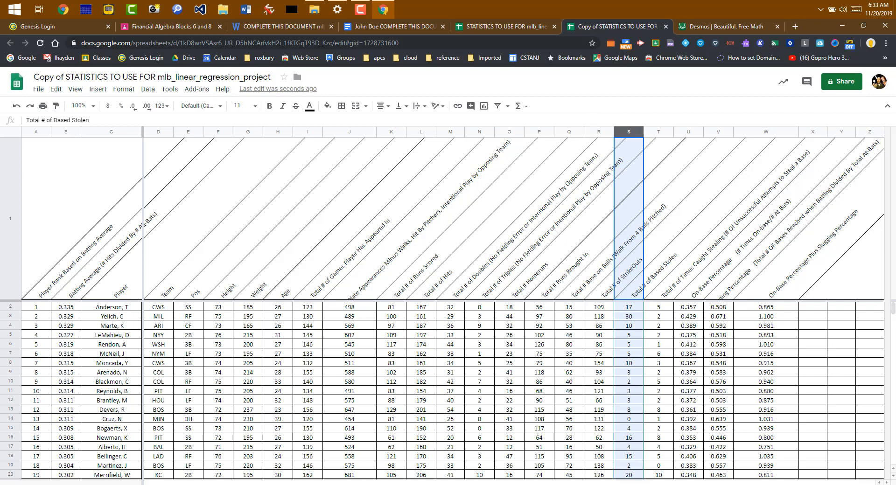
key(ctrl+shift+Page_Down)
key(ctrl+shift+Page_Down)
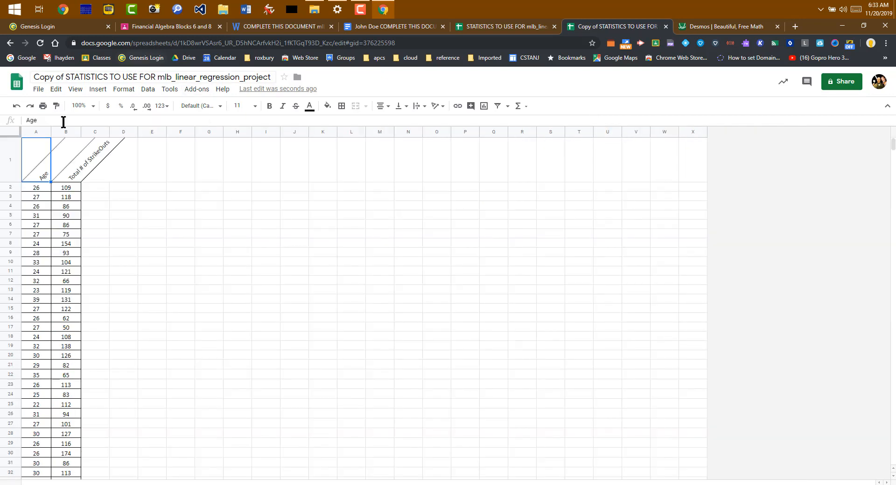
click(25, 132)
right_click(25, 133)
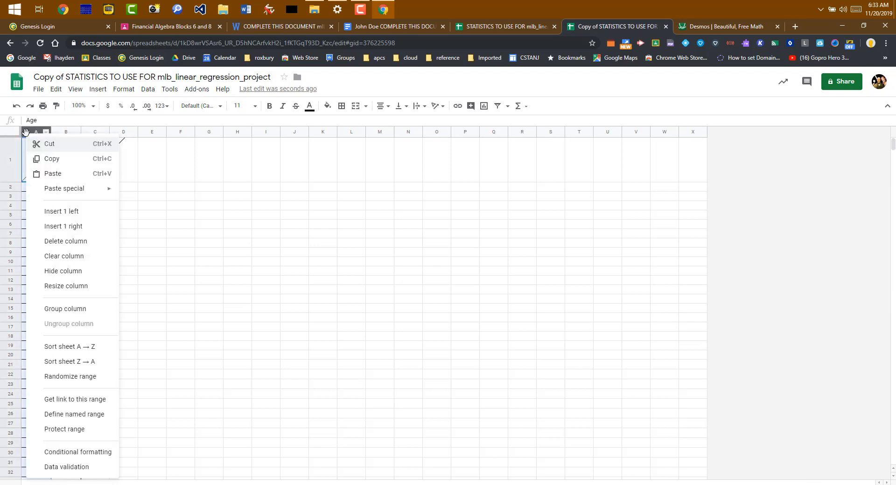
click(50, 174)
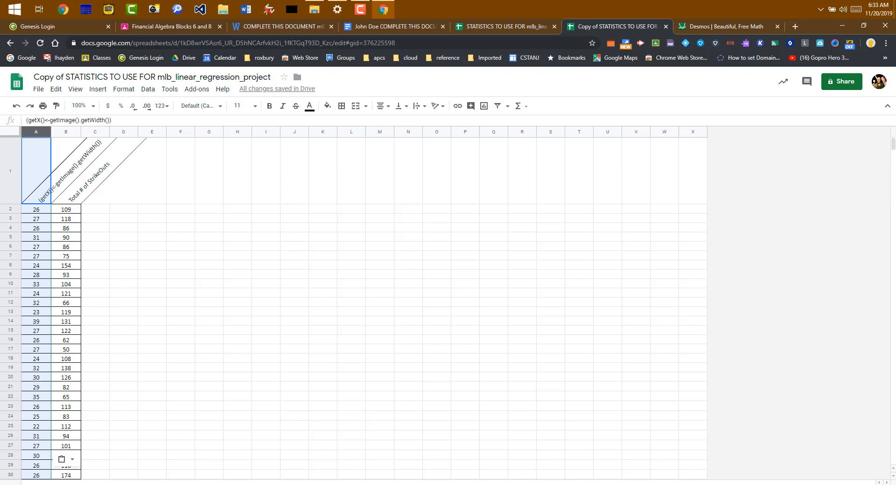
Copy the Weight column from the player statistics worksheet and paste it over column B of the third worksheet.
click(70, 484)
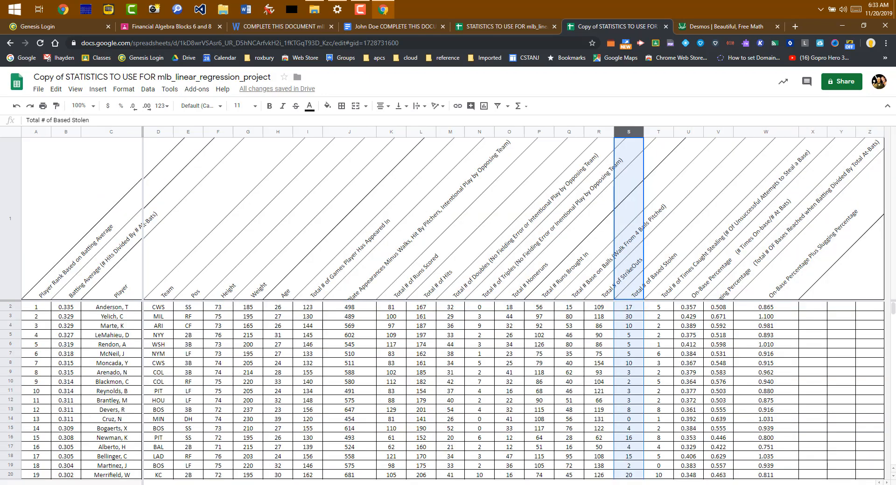
click(240, 132)
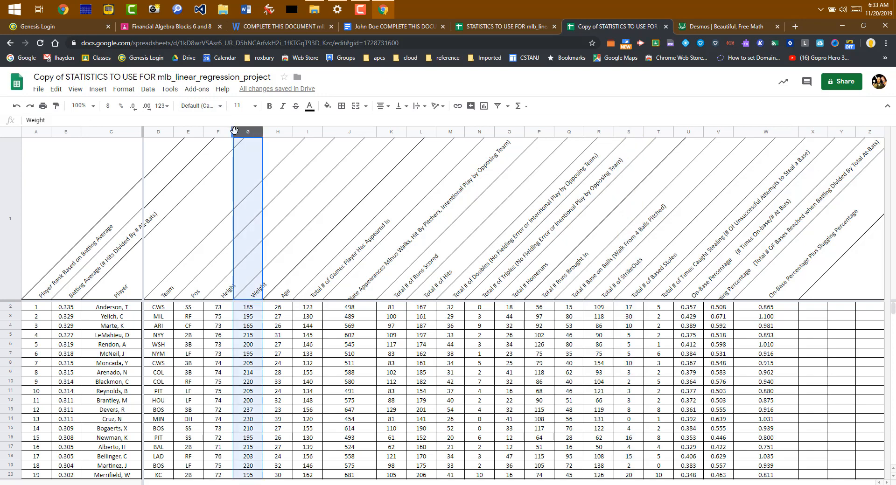
right_click(238, 134)
click(251, 162)
click(236, 484)
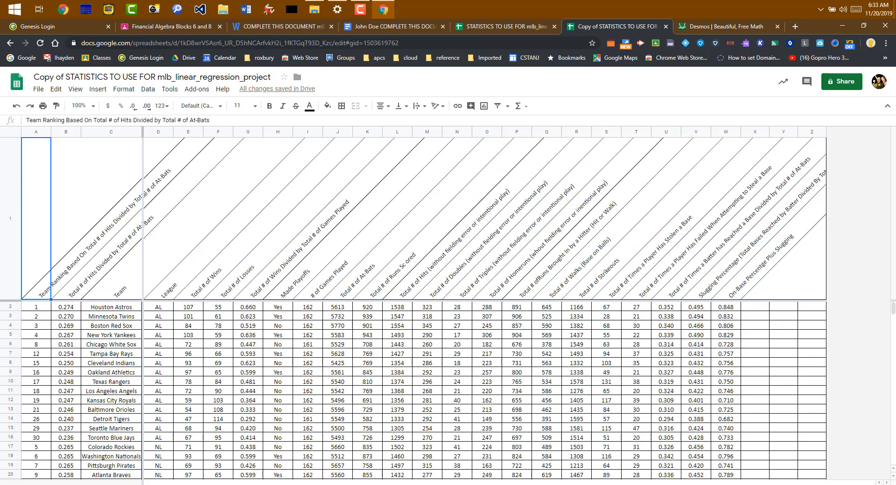
click(289, 483)
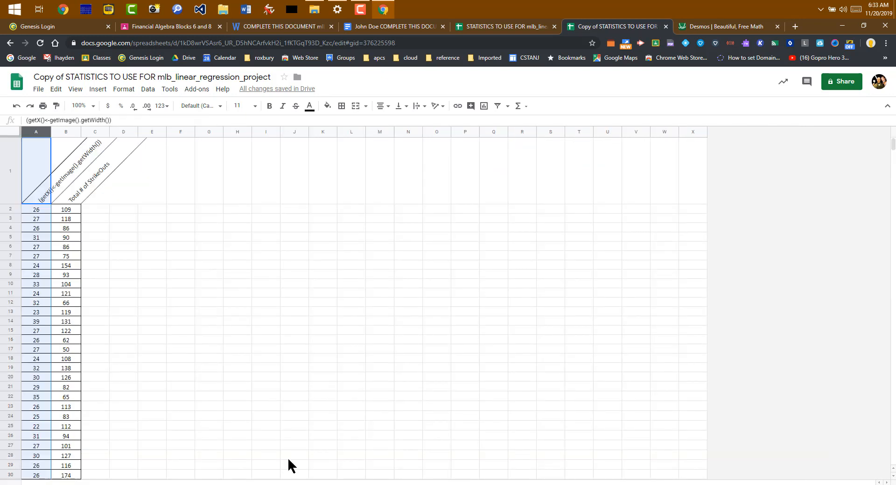
click(54, 130)
right_click(55, 127)
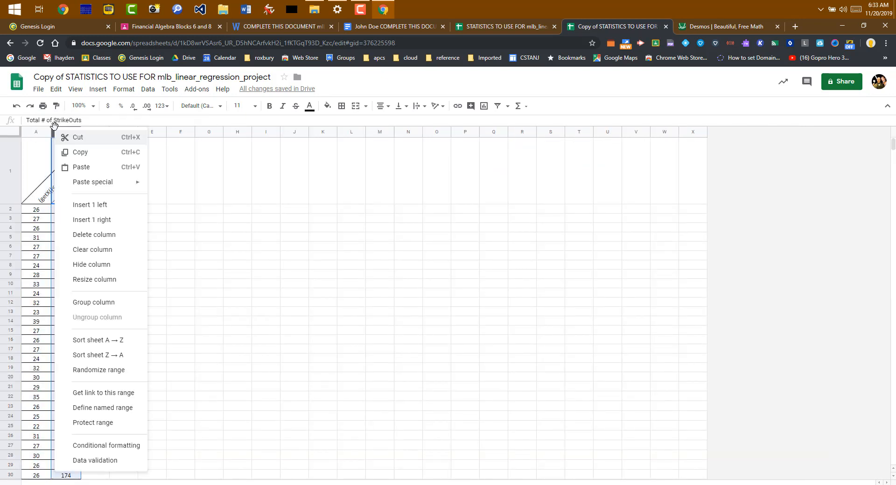
click(89, 169)
click(230, 256)
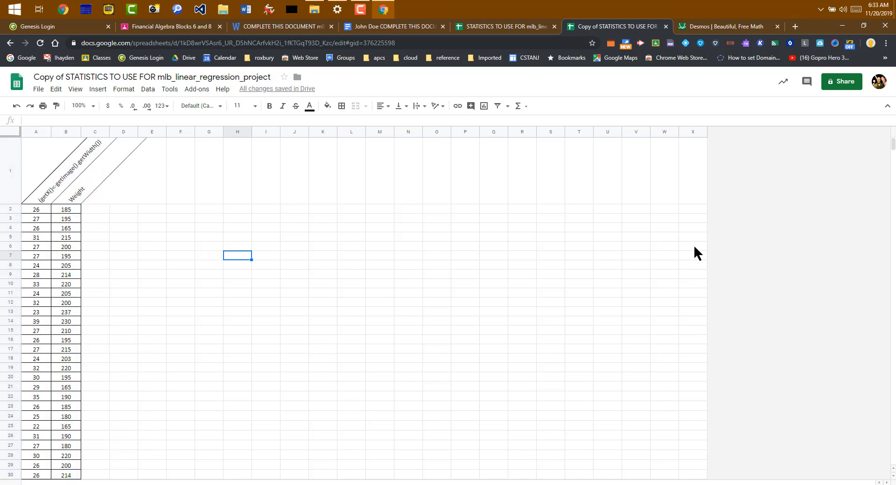
Check the rows of the two pasted columns and widen column A of the third worksheet.
scroll(96, 370, down, 5)
scroll(171, 380, down, 12)
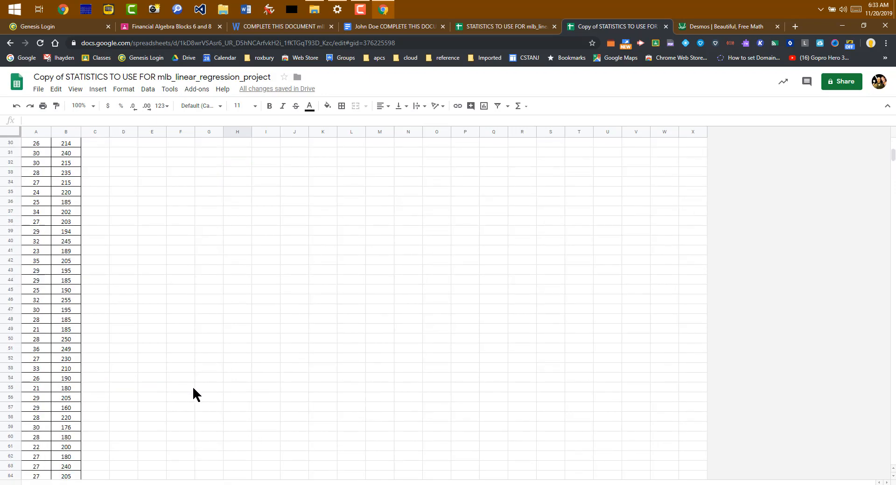
scroll(193, 390, up, 10)
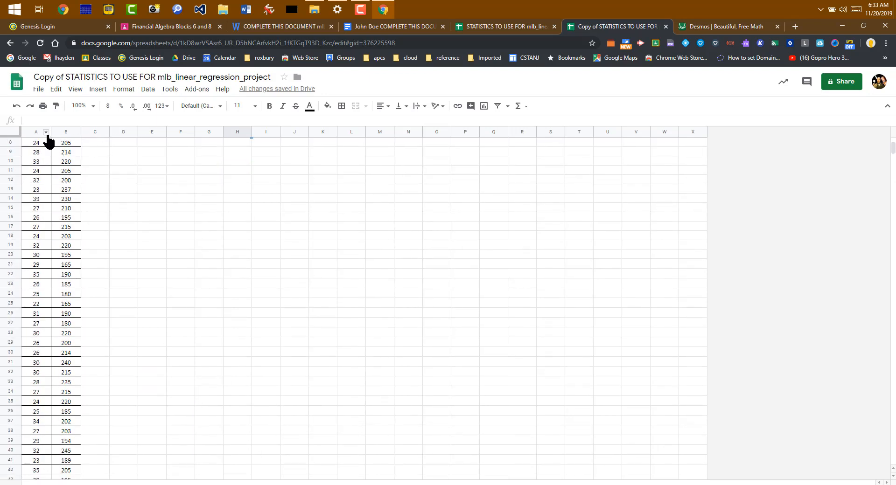
drag(52, 133, 82, 133)
Copy columns A and B of the third worksheet from the heading row through row 101.
scroll(233, 317, down, 4)
scroll(265, 309, down, 13)
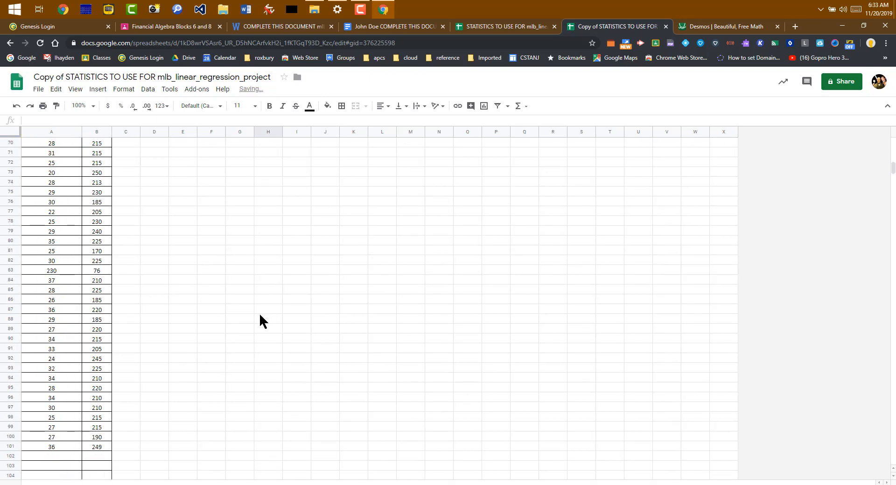
drag(89, 251, 50, 3)
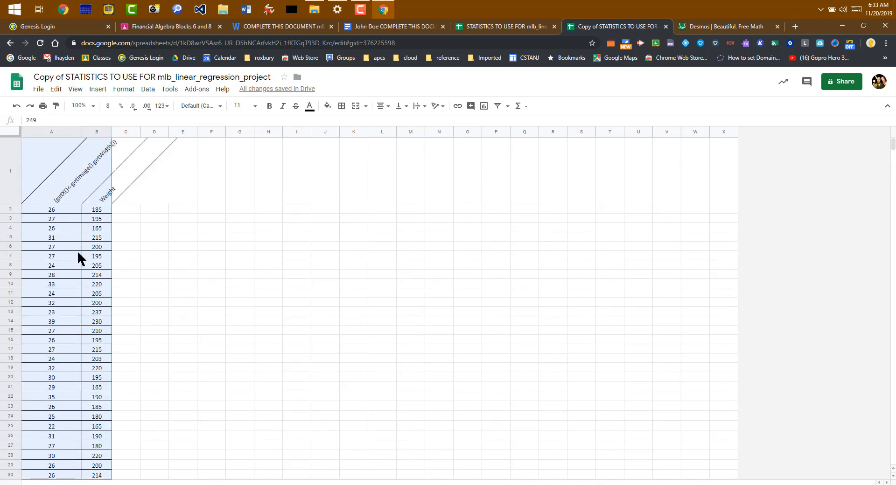
right_click(79, 207)
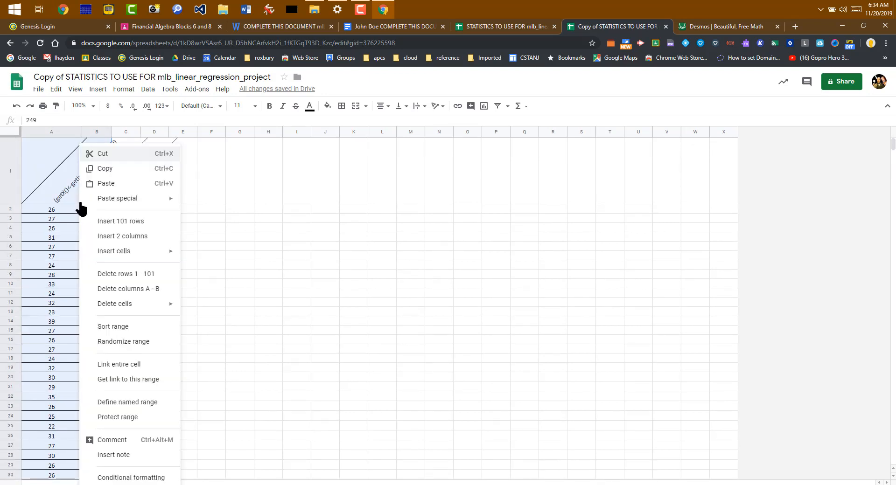
click(106, 171)
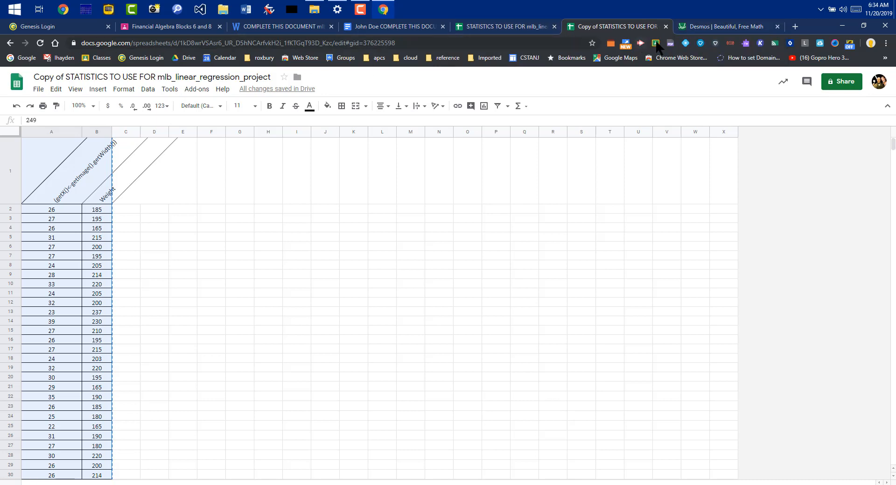
Switch to Desmos, start the graphing calculator and paste the copied columns into the first expression as a table.
click(724, 26)
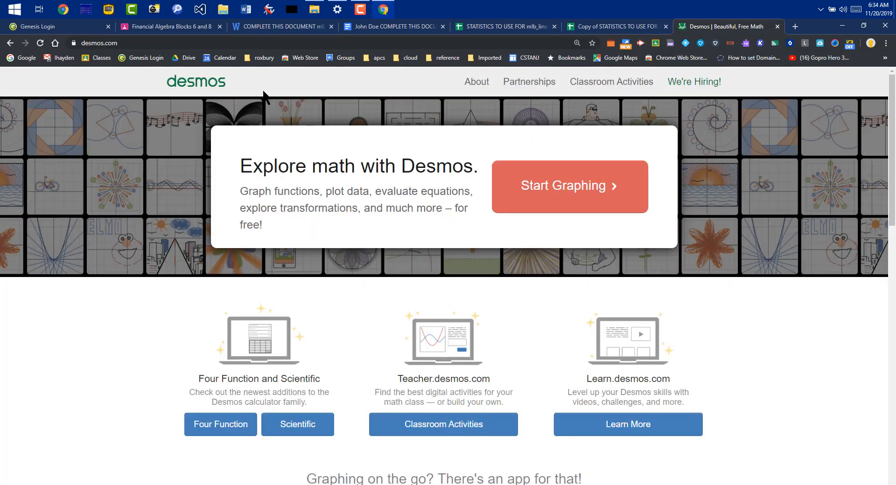
click(591, 195)
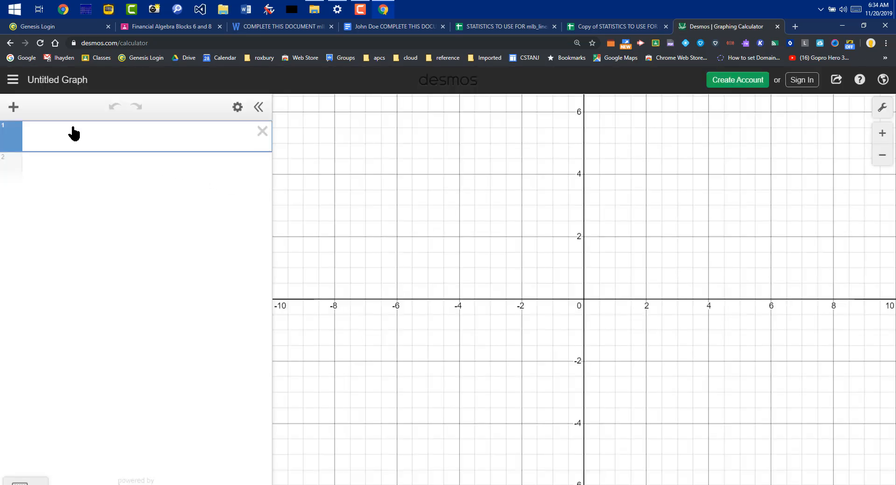
key(ctrl+v)
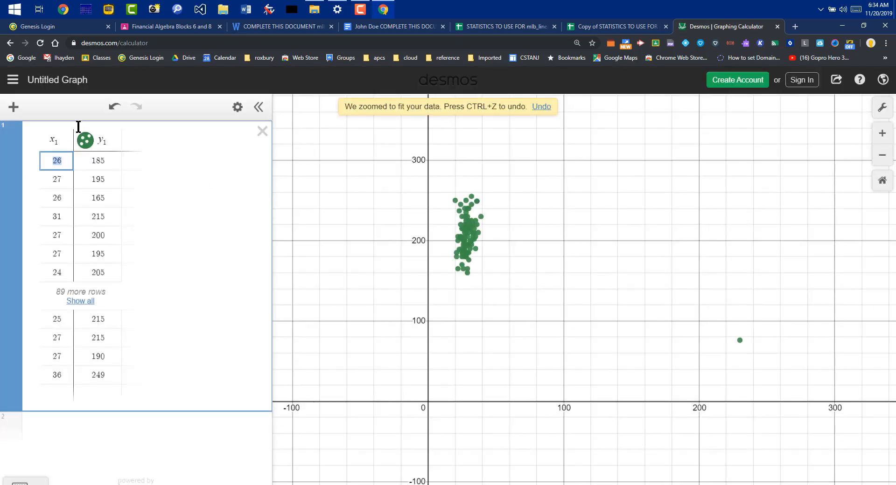
Set the graph's x-axis range to 0 through 50.
drag(527, 372, 630, 354)
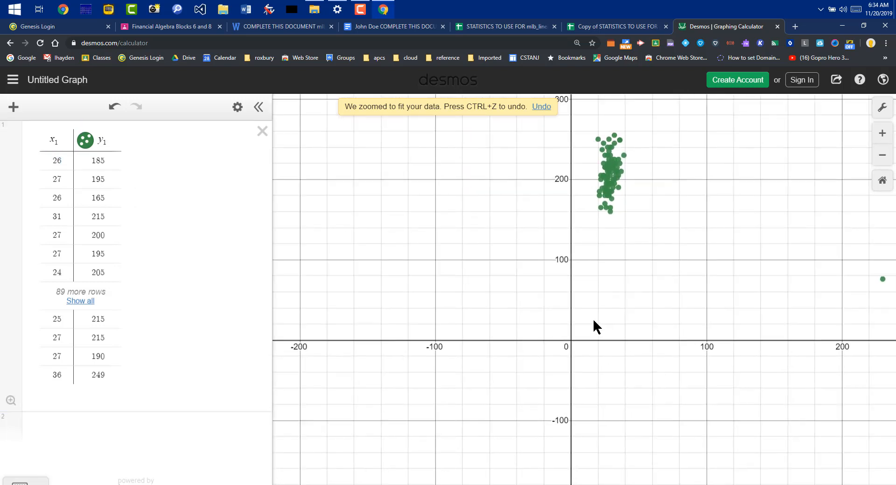
scroll(598, 274, up, 5)
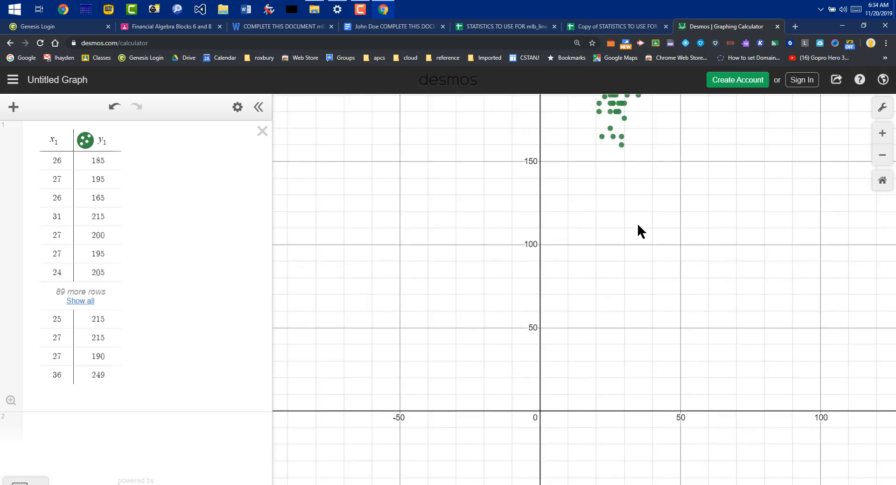
drag(659, 264, 669, 242)
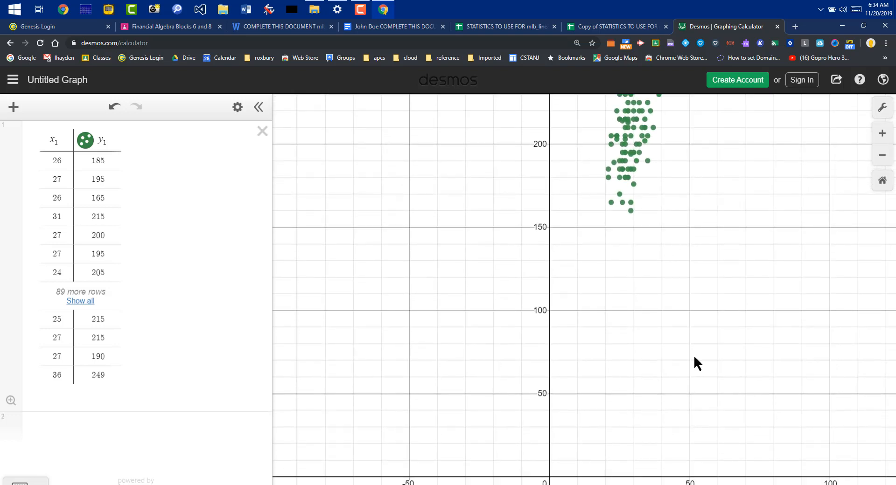
drag(723, 176, 720, 254)
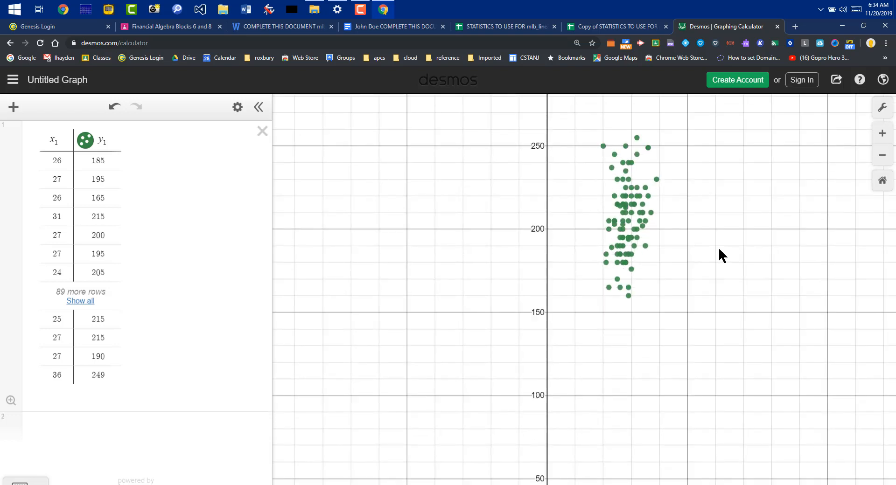
drag(712, 216, 641, 156)
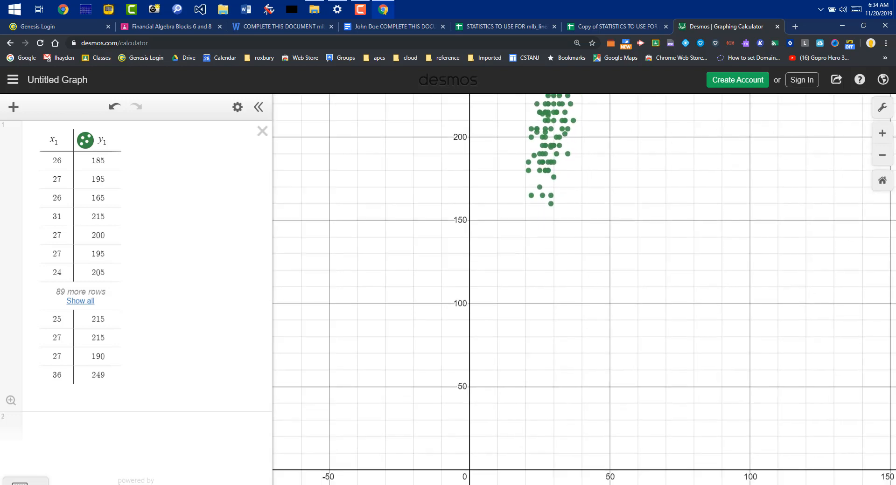
click(882, 108)
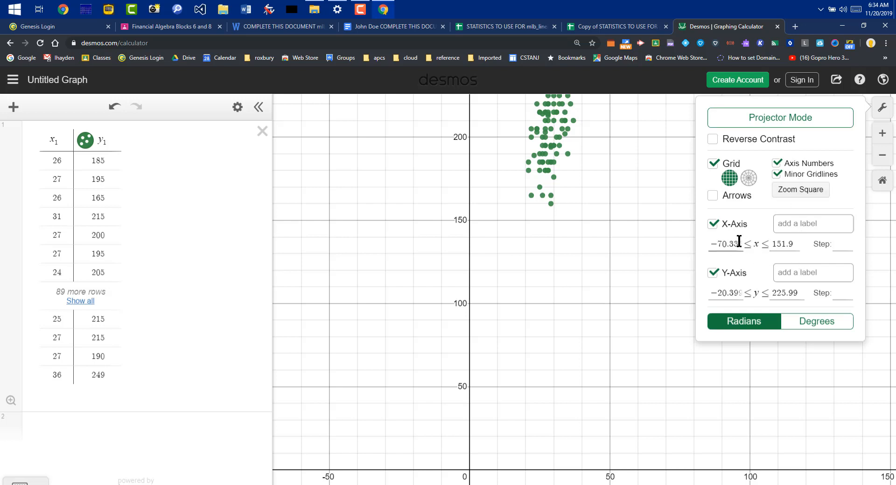
drag(736, 242, 659, 239)
text(05)
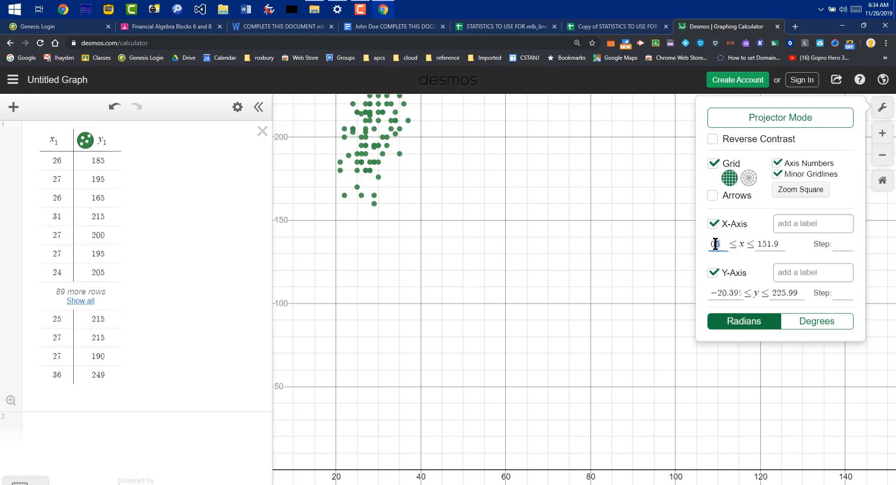
key(BackSpace)
drag(781, 243, 759, 243)
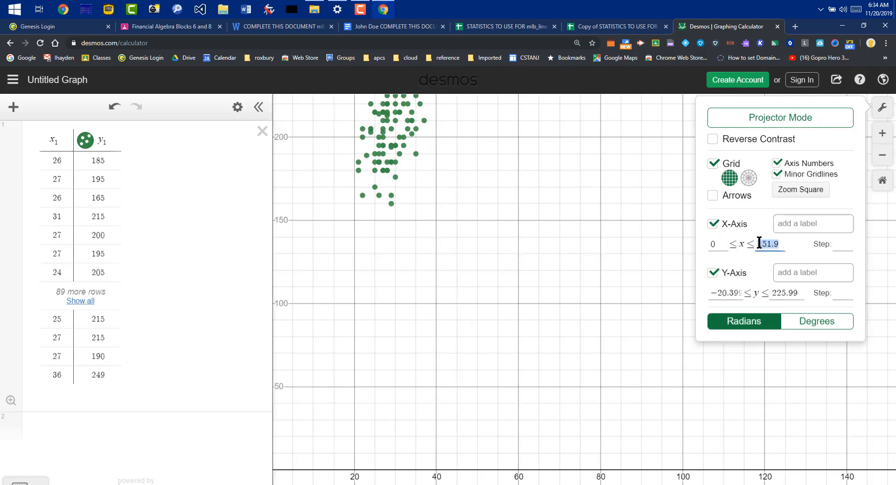
text(50)
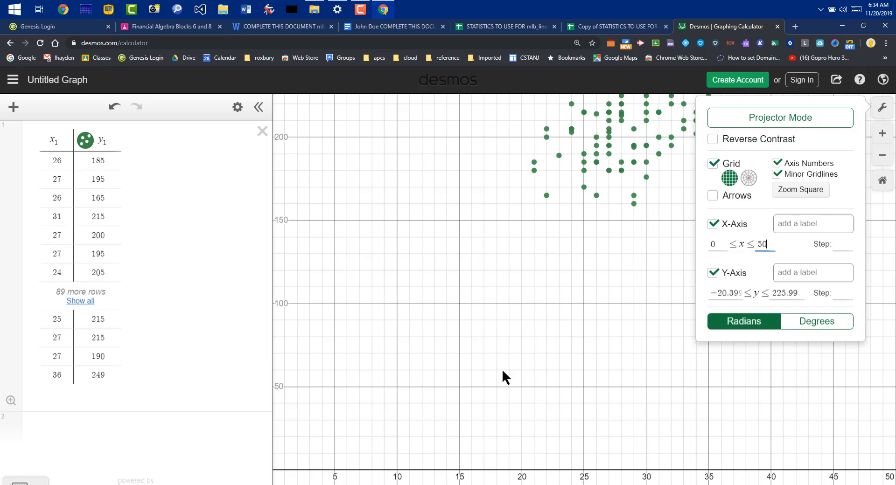
click(528, 346)
Zoom the graph out around the plotted points and set the y-axis range to 100 through 300.
scroll(629, 257, down, 5)
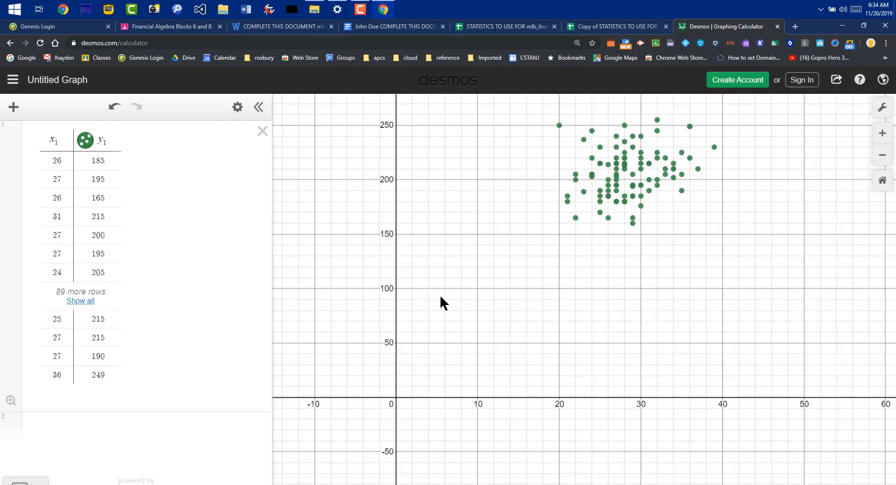
scroll(427, 276, down, 3)
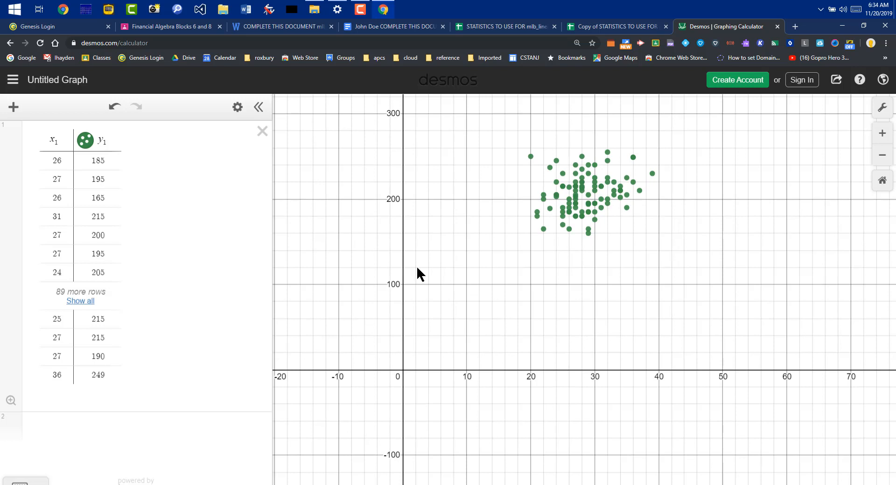
click(882, 110)
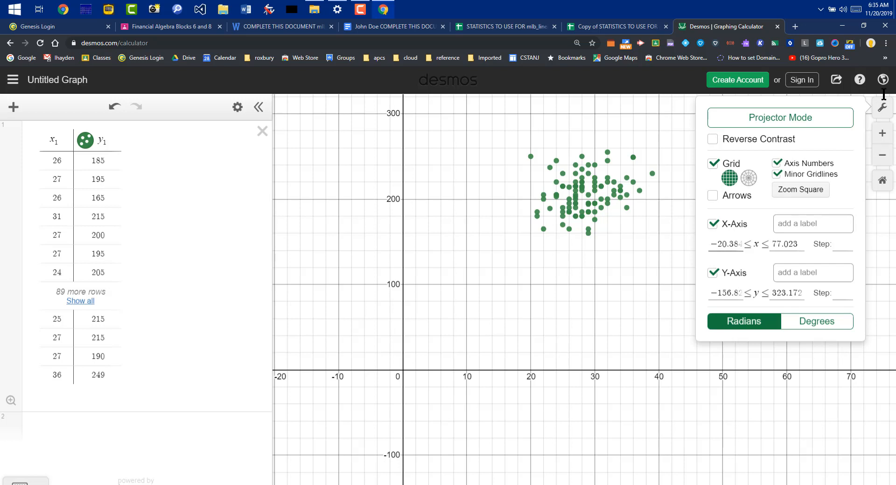
click(711, 292)
drag(714, 291, 792, 276)
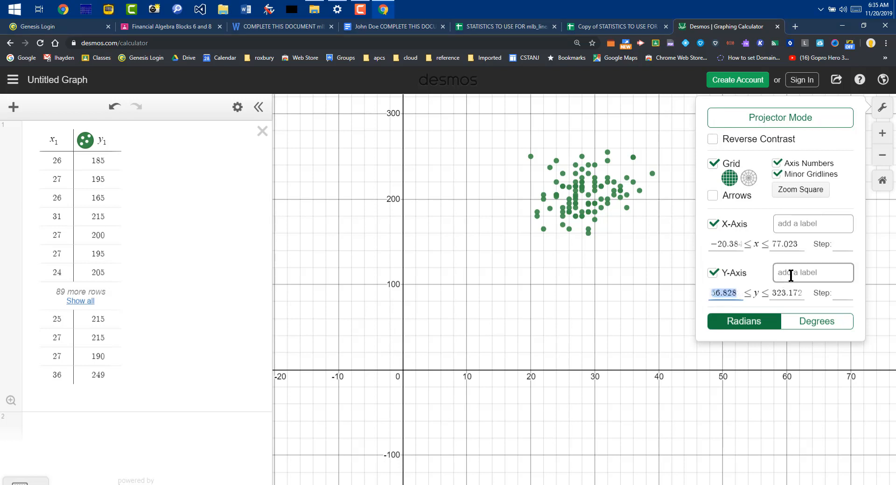
key(BackSpace)
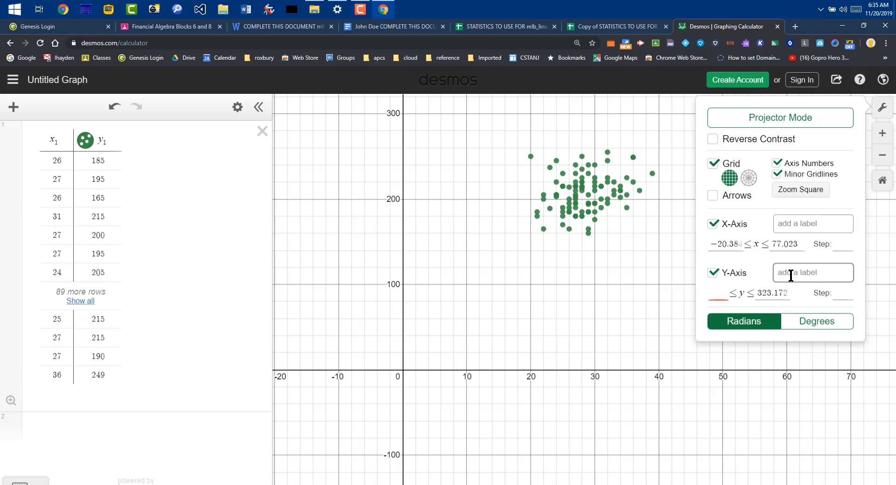
text(1)
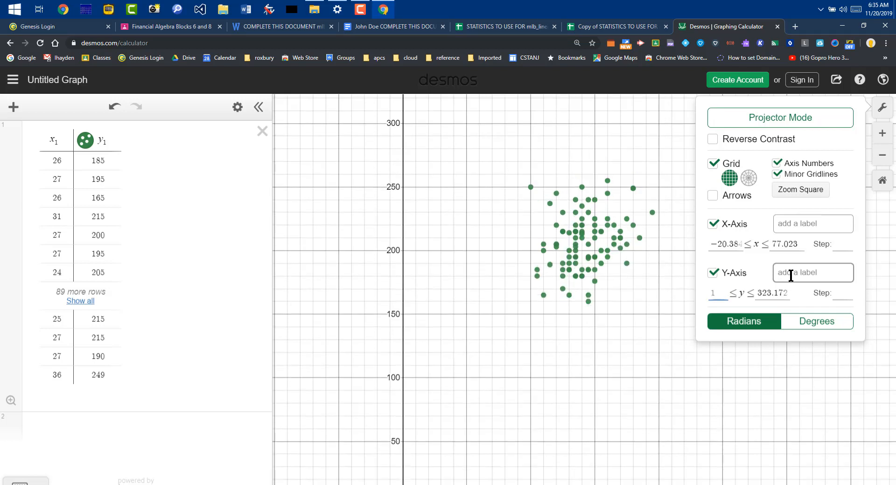
text(00)
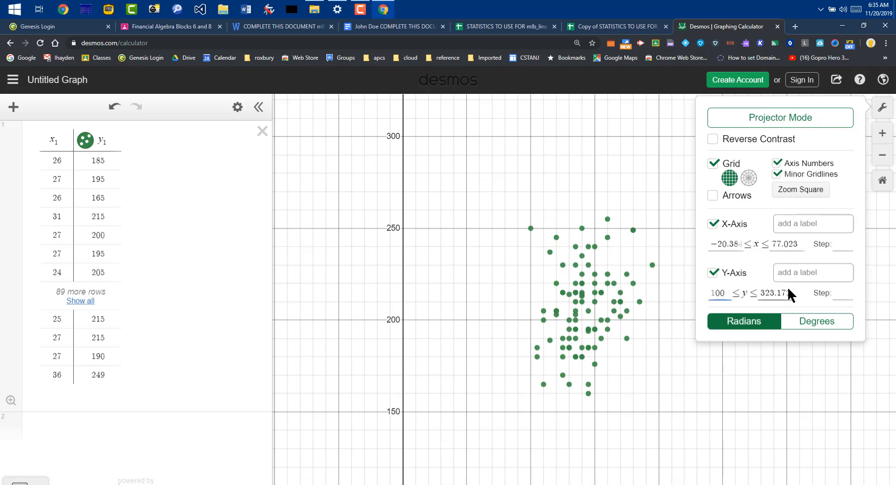
double_click(789, 294)
text(300)
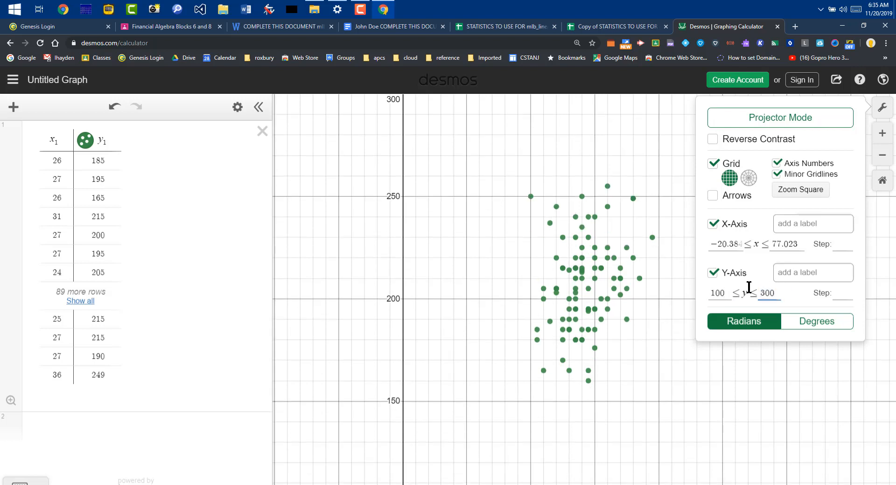
click(635, 383)
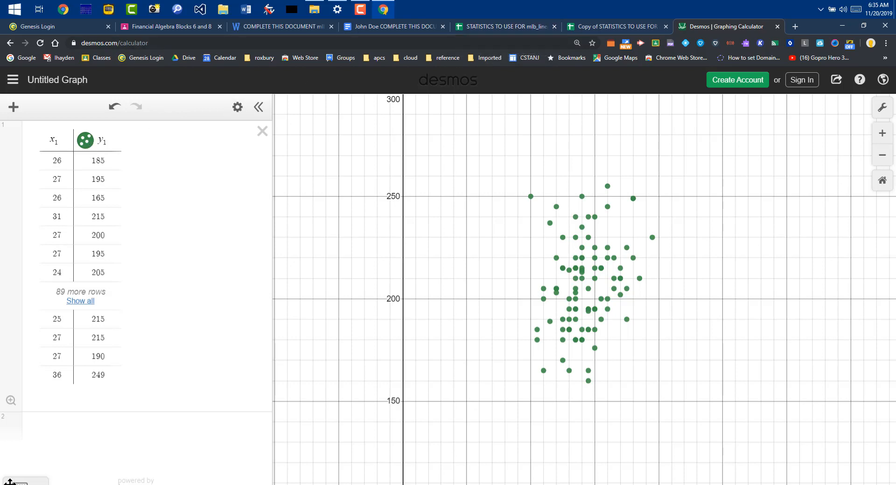
Add the linear regression y1 ~ mx1 + b below the data table and bring its parameters into view.
click(45, 427)
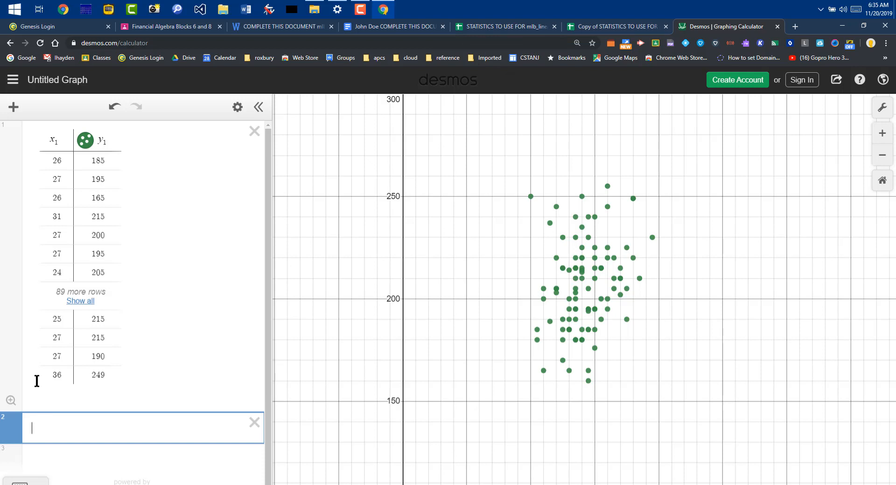
text(y1 )
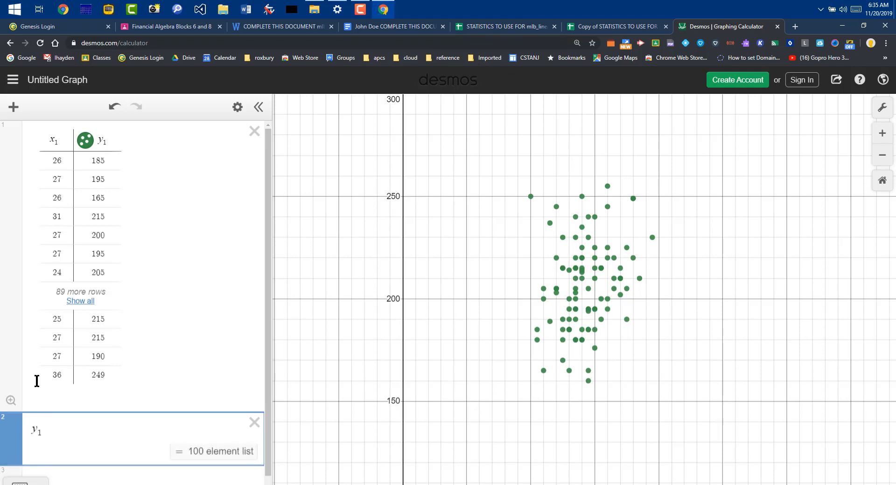
text(~)
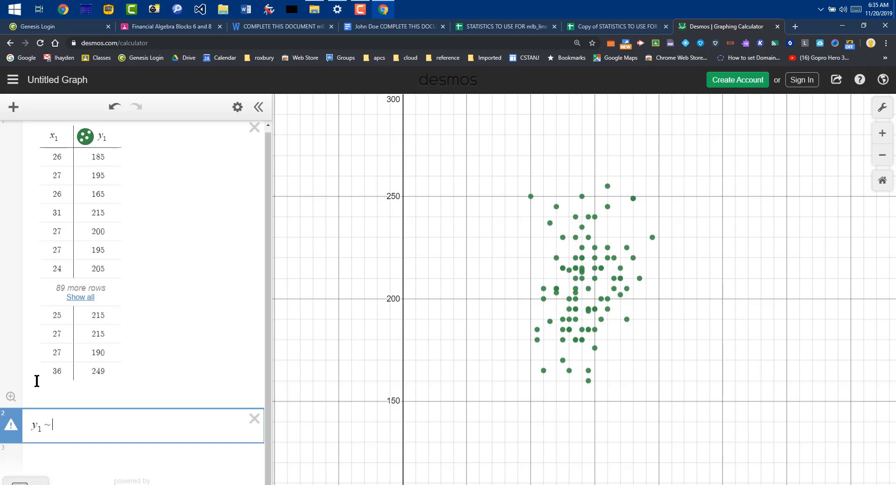
text(m)
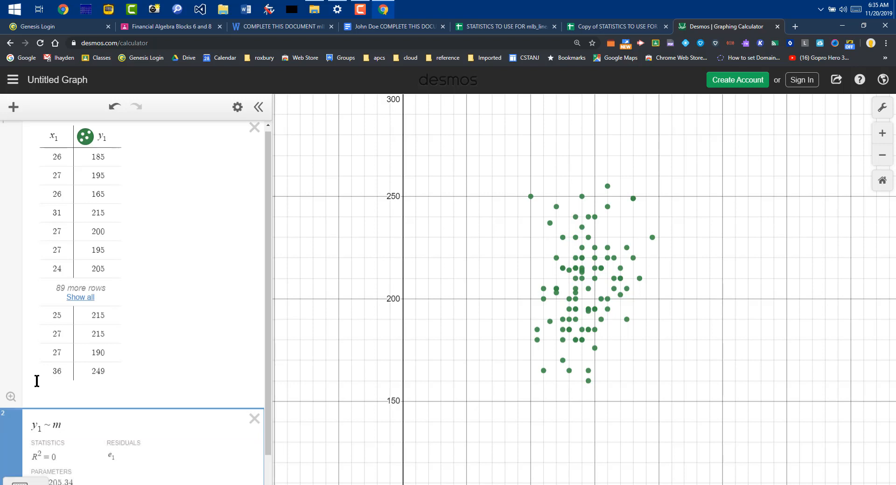
text(x1 + b)
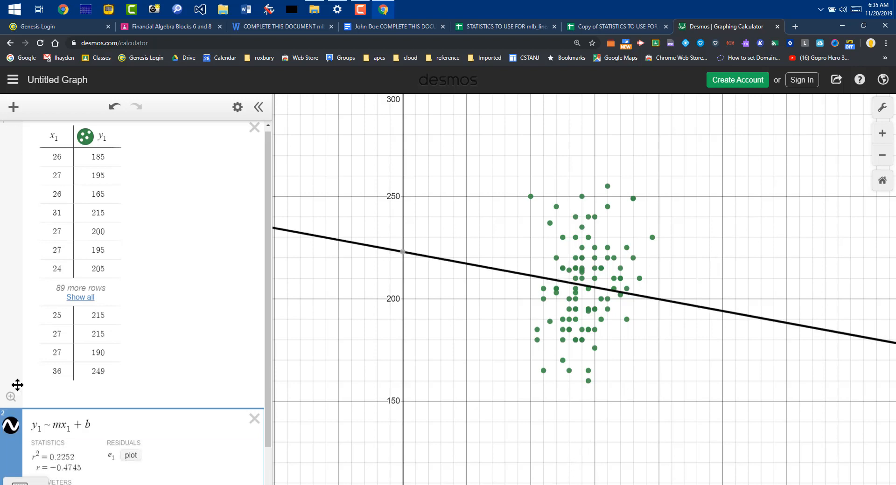
scroll(164, 418, down, 1)
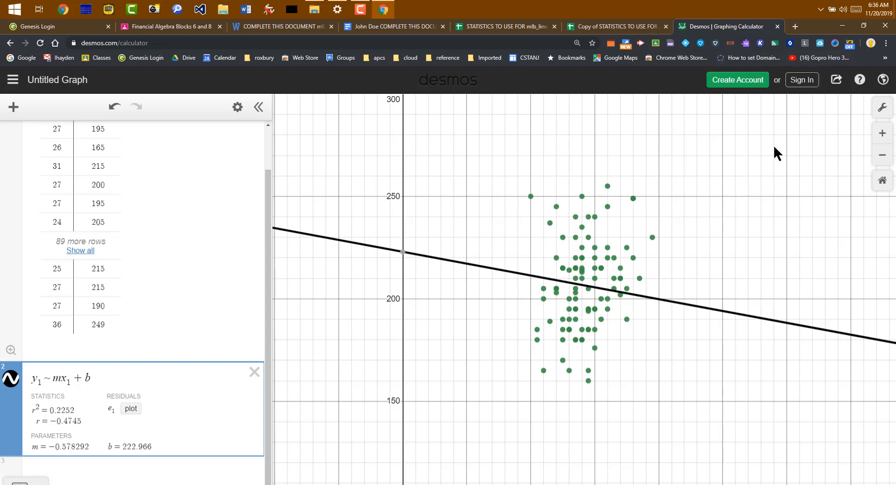
Export the graph as the PNG image desmos-graph.png to the Desktop, replace the existing file and close the export dialog.
click(837, 87)
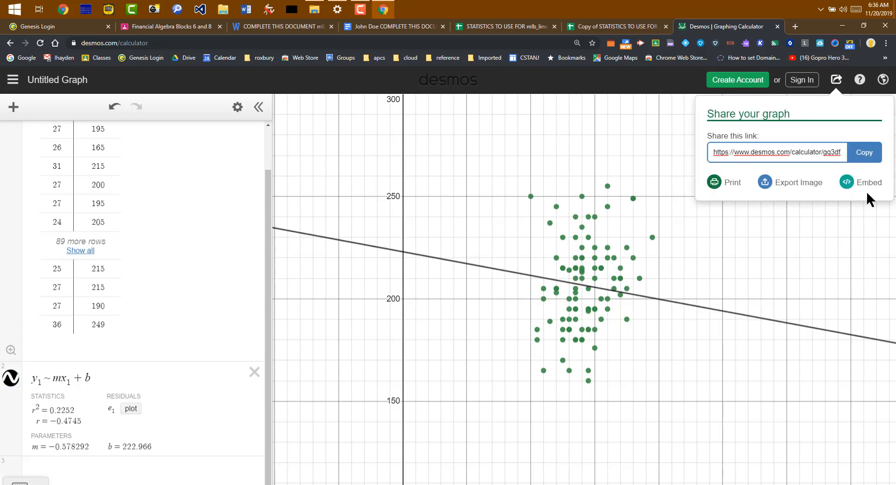
click(792, 183)
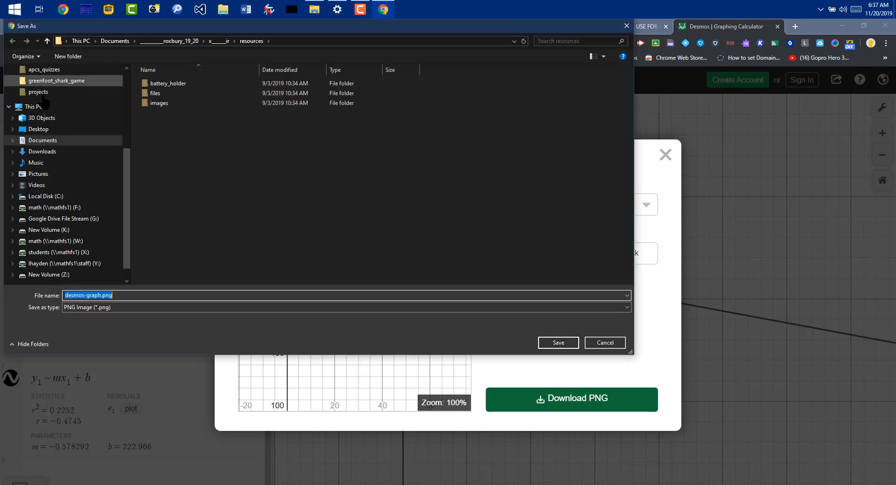
click(49, 130)
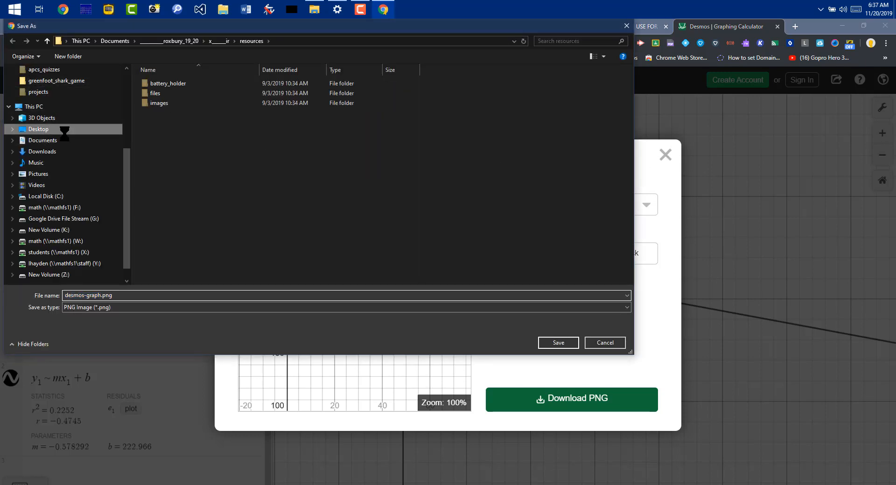
click(564, 345)
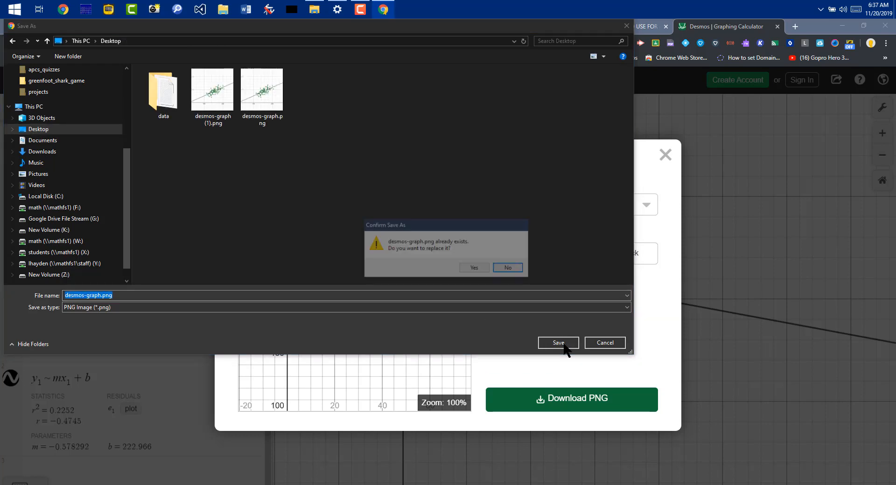
click(486, 269)
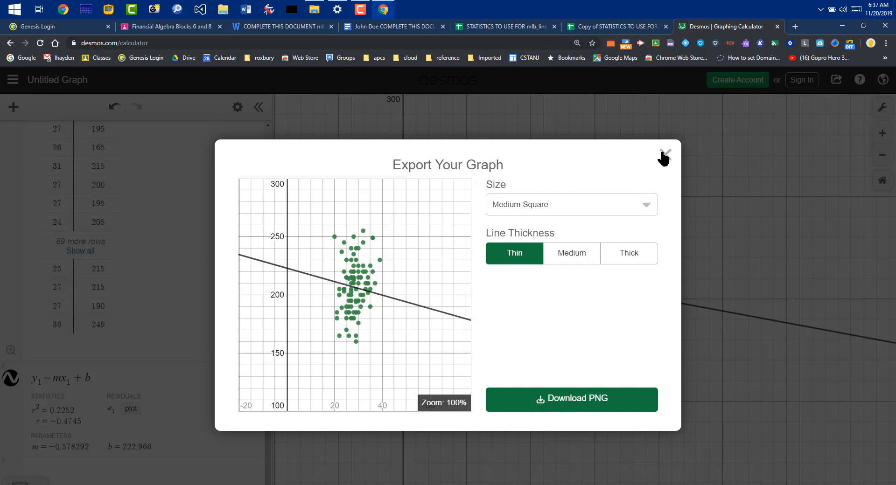
click(665, 154)
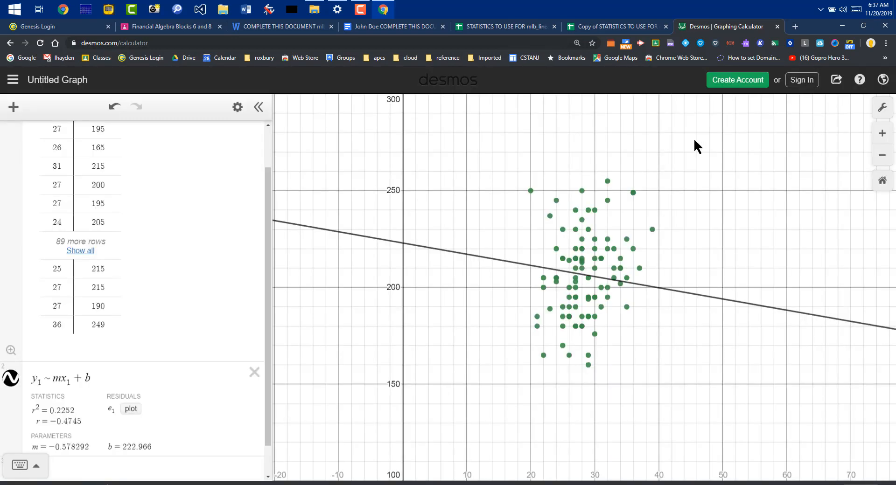
Try to copy the graph's share link.
click(837, 81)
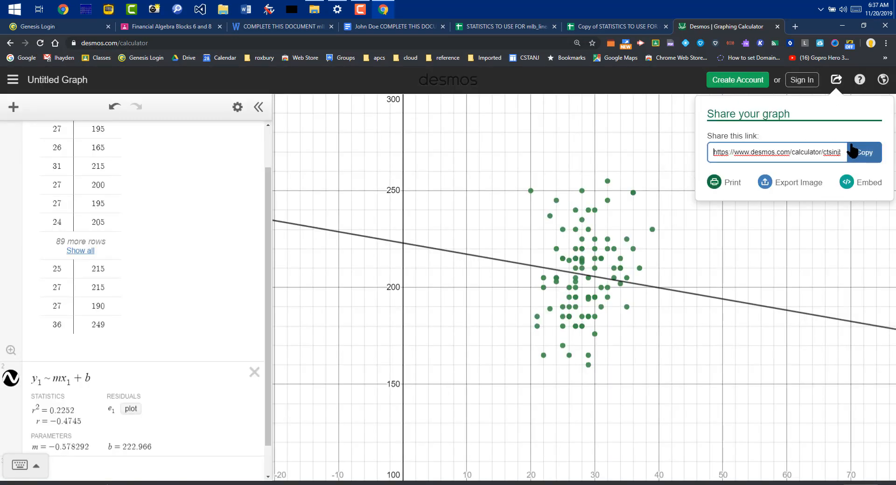
click(854, 152)
click(402, 198)
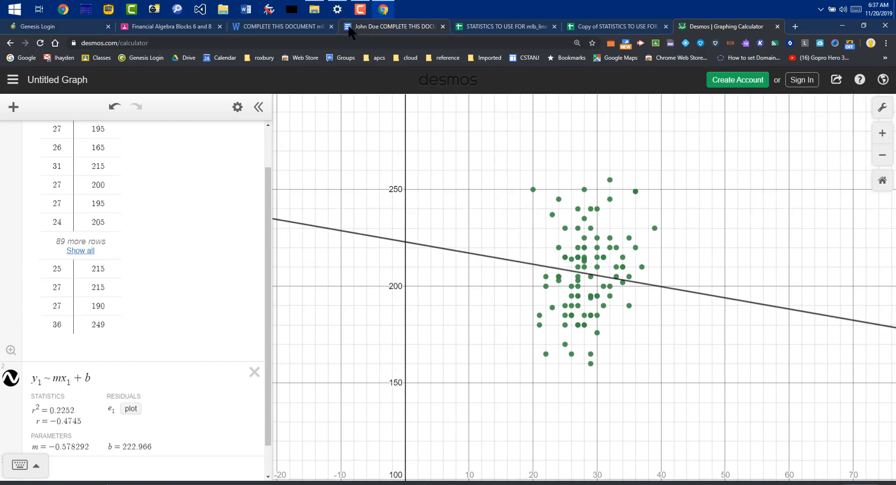
Switch to the John Doe project directions document and place the cursor below the Scatterplot label of the Weak Correlation Example.
click(379, 27)
scroll(340, 210, down, 20)
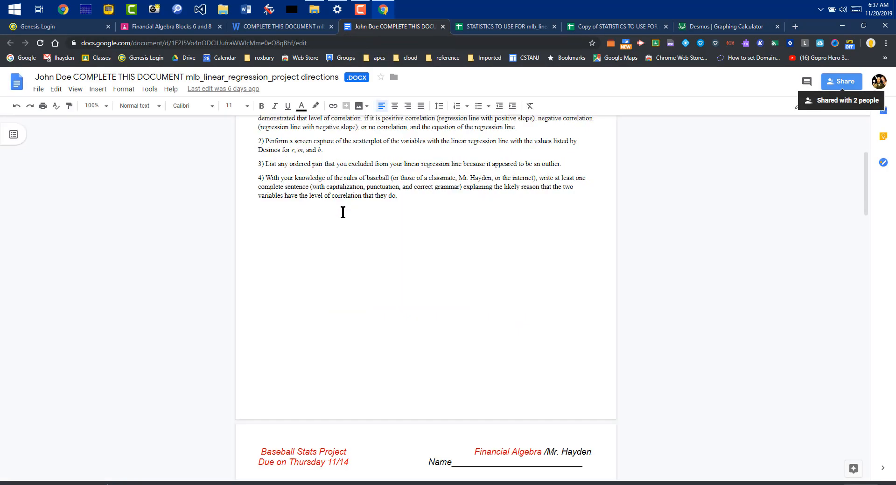
scroll(332, 214, down, 6)
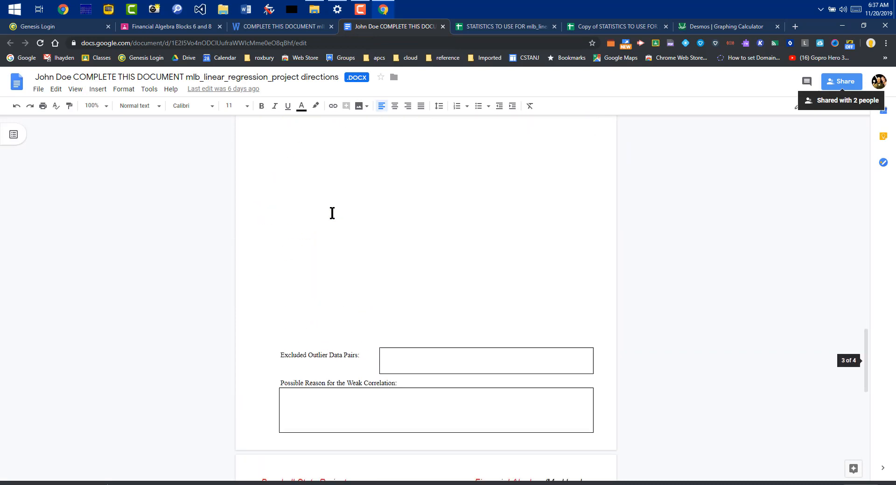
click(301, 319)
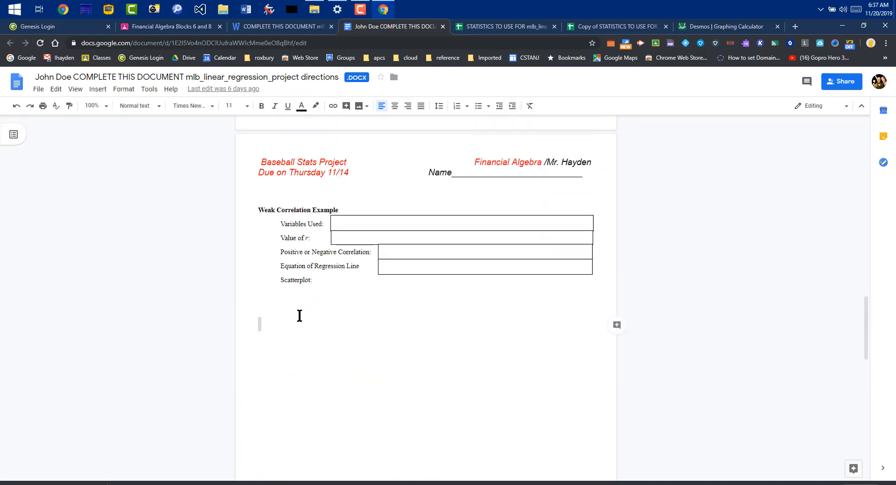
right_click(301, 316)
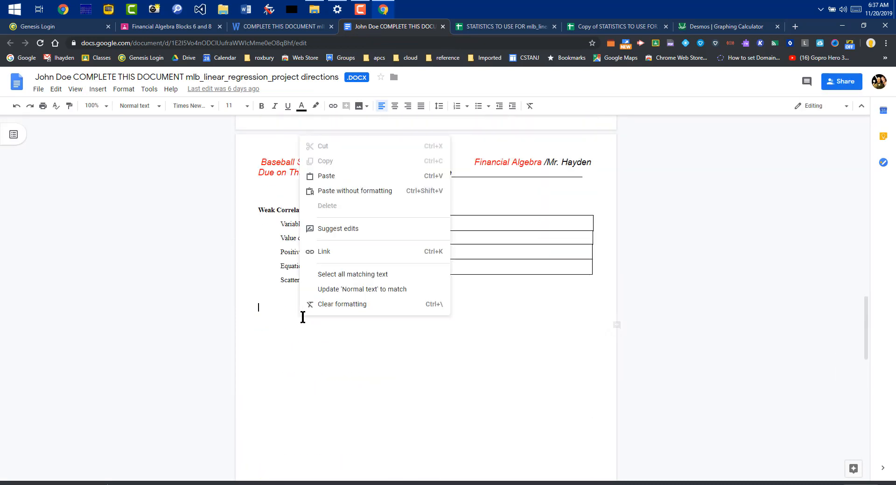
click(339, 178)
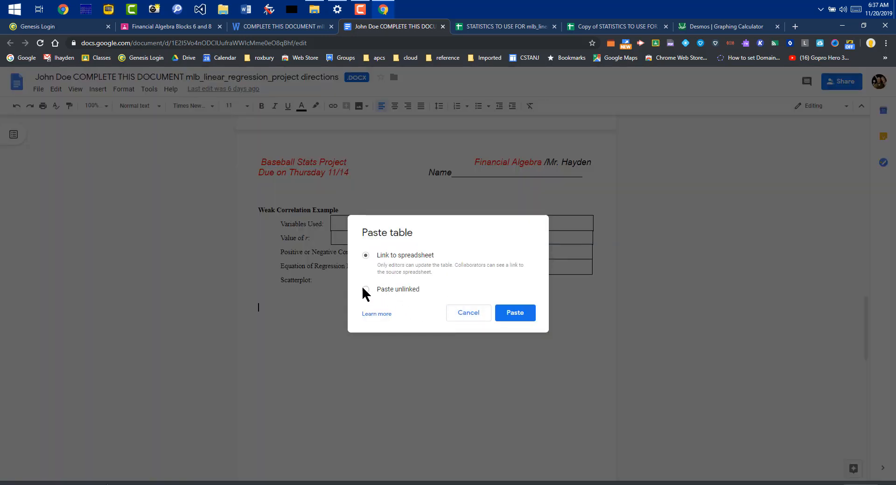
click(459, 314)
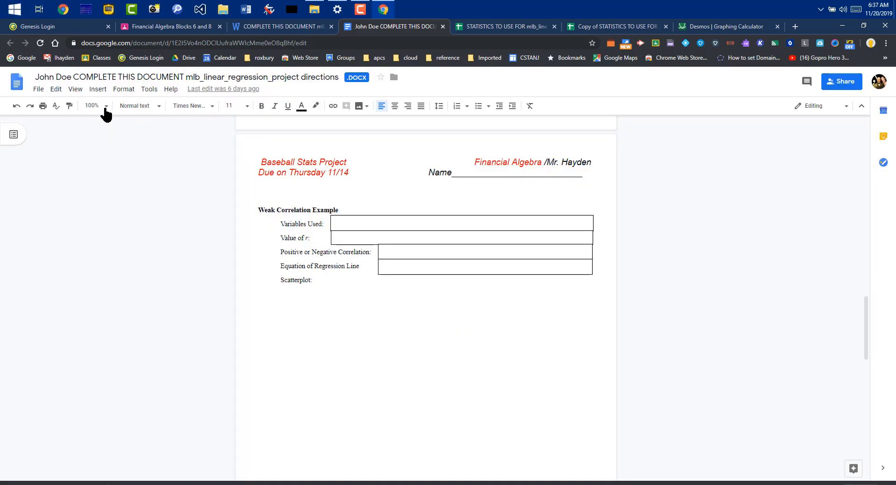
Open the Google Drive image picker to look for the graph image among the recent files.
click(98, 89)
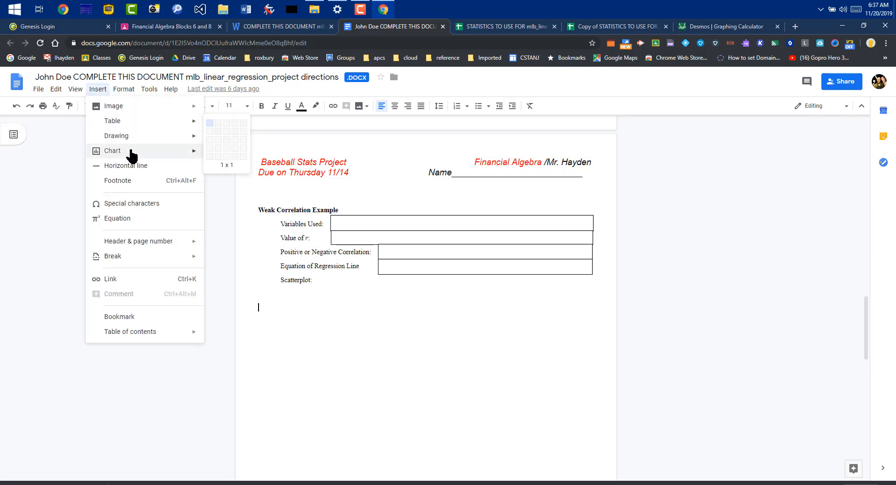
mouse_move(106, 108)
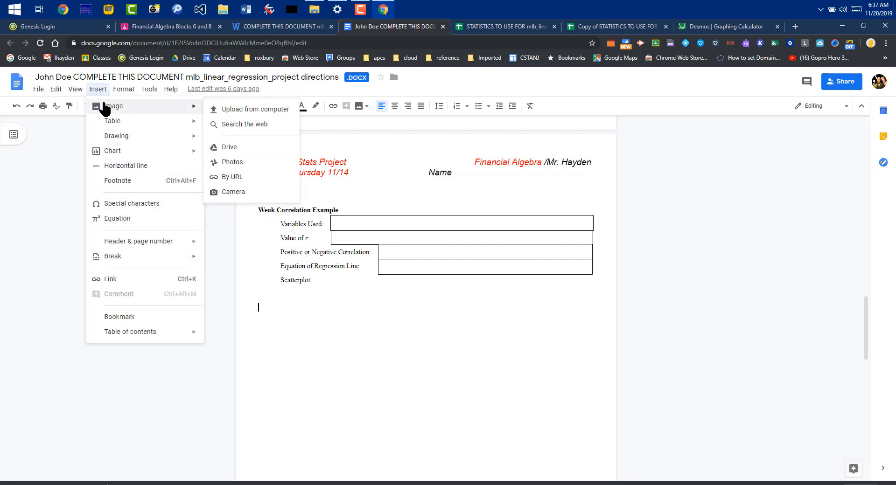
click(274, 147)
click(76, 89)
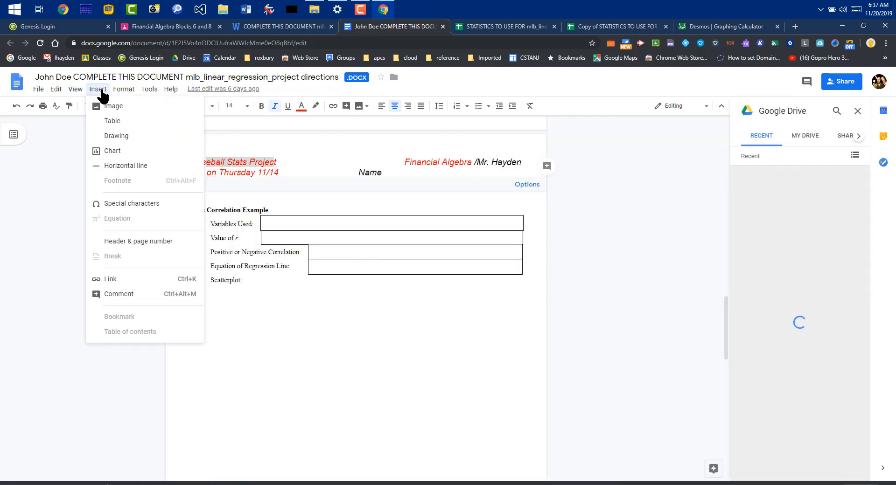
click(102, 93)
click(96, 92)
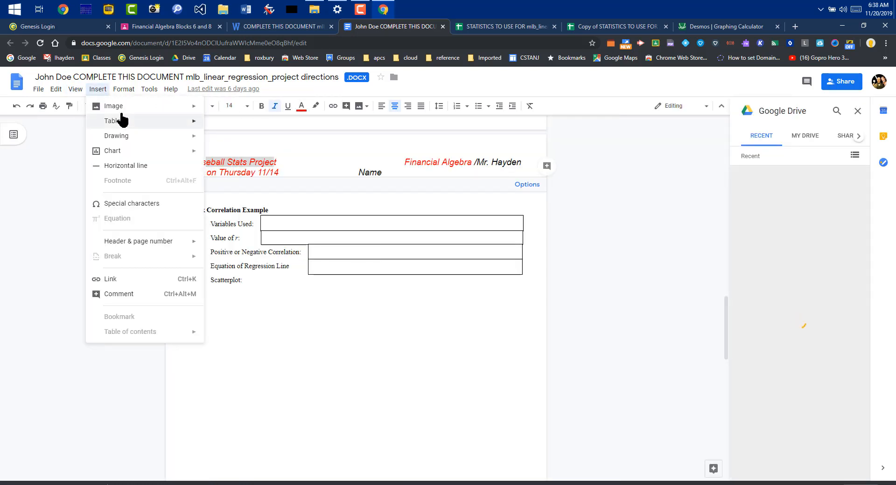
mouse_move(121, 109)
click(232, 112)
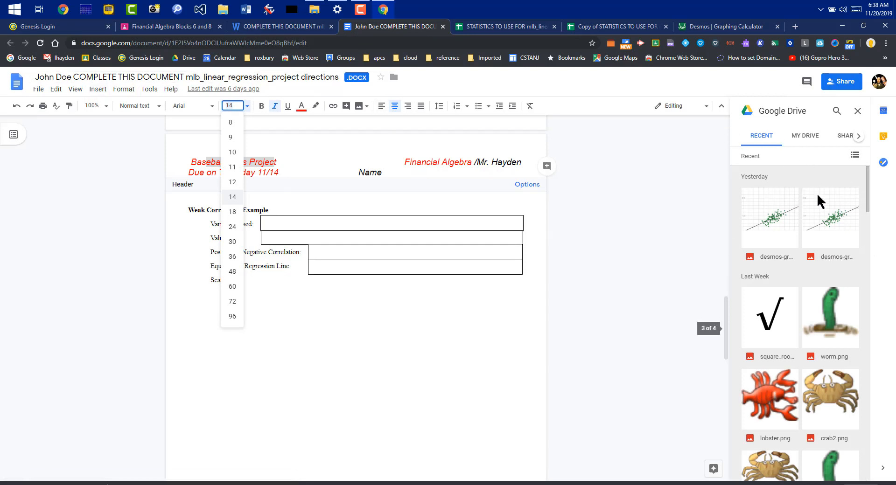
click(869, 194)
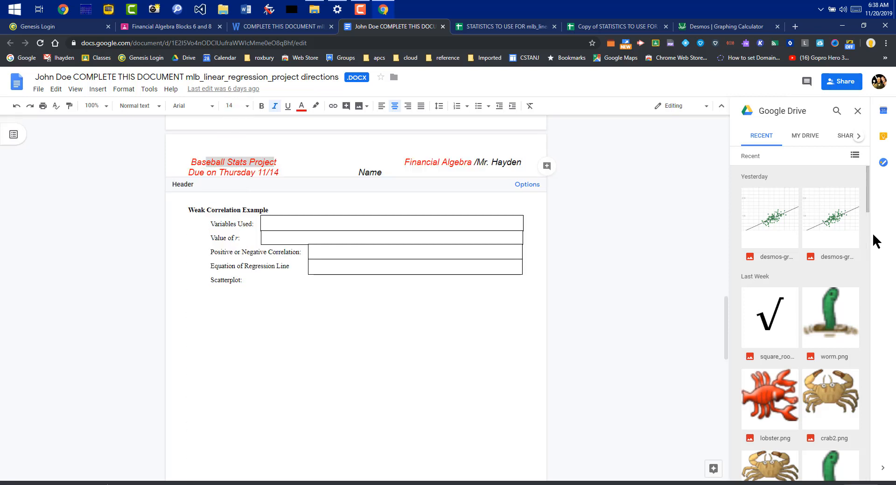
Insert desmos-graph.png from the Desktop into the page header and scale it down to about 40% of its inserted size.
click(98, 89)
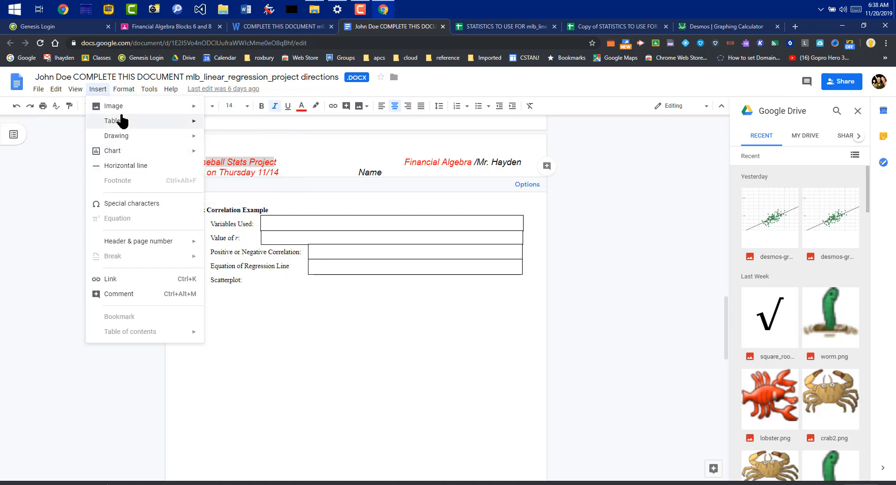
mouse_move(120, 111)
click(229, 112)
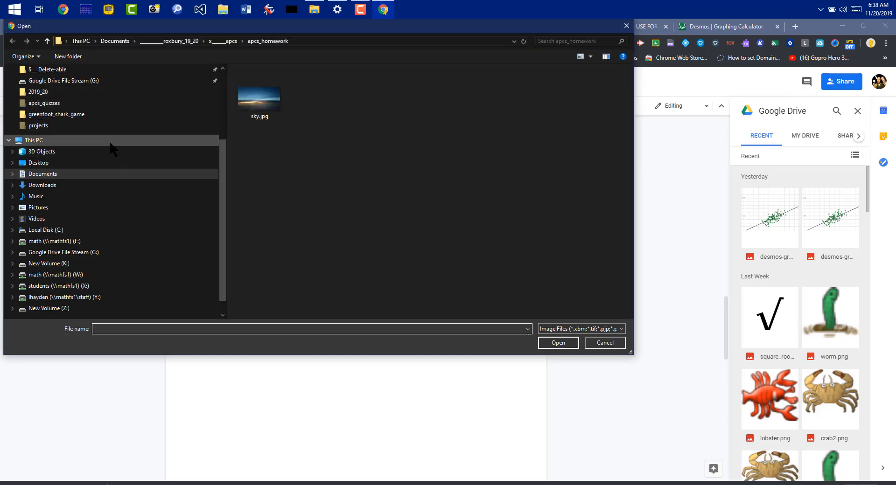
click(107, 161)
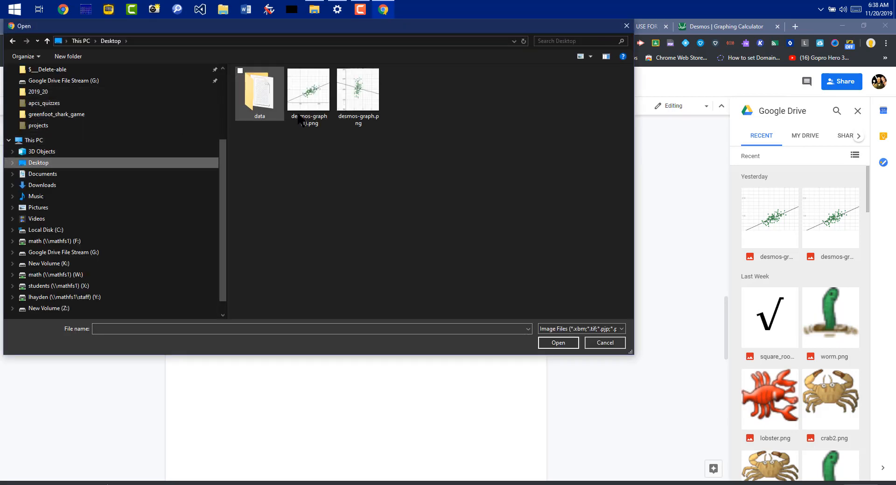
double_click(367, 91)
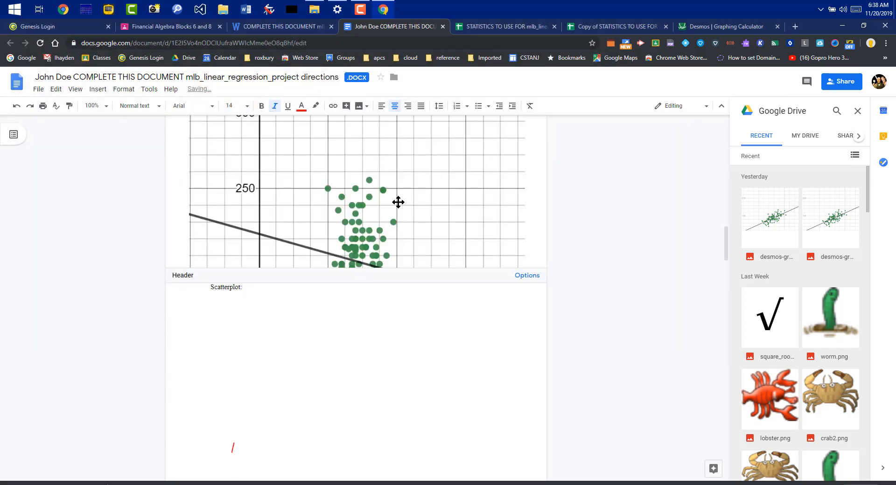
click(395, 137)
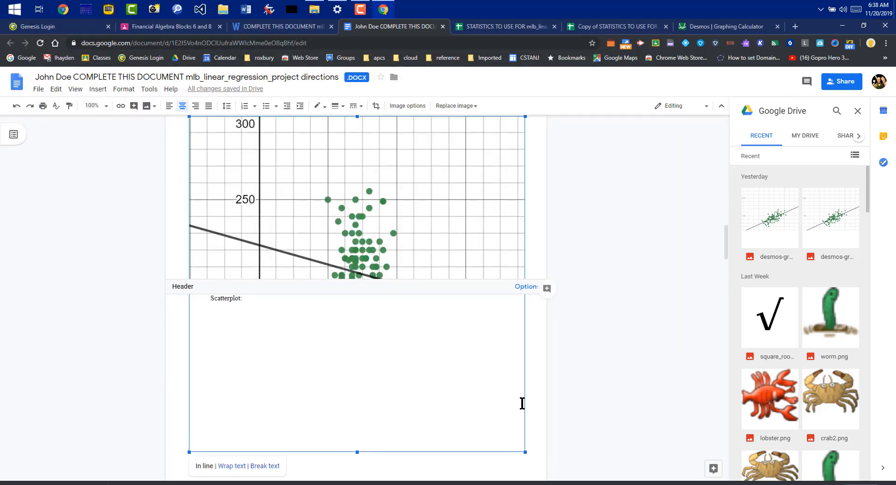
drag(525, 452, 330, 168)
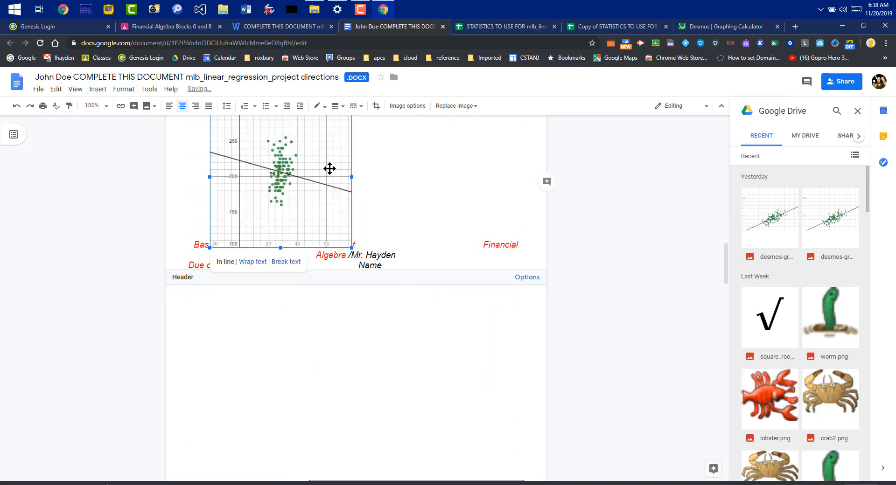
Examine the document's pages to see where the inserted graph image appears.
scroll(422, 236, up, 6)
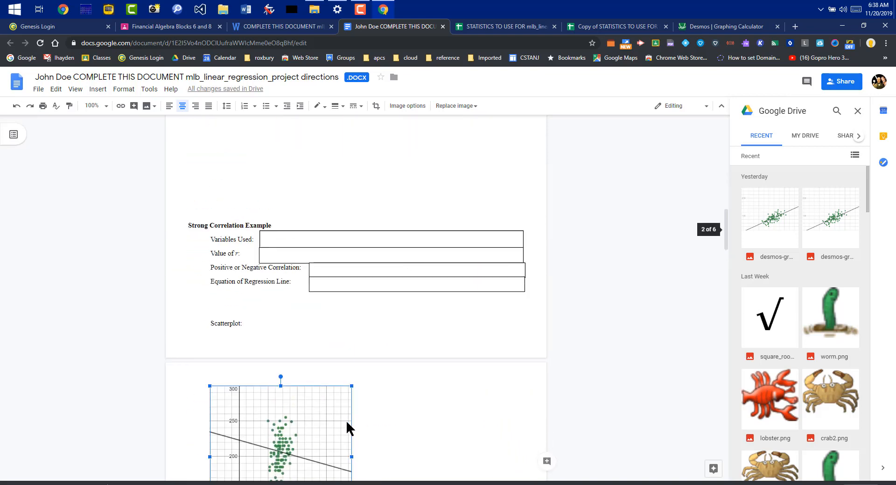
scroll(311, 345, up, 9)
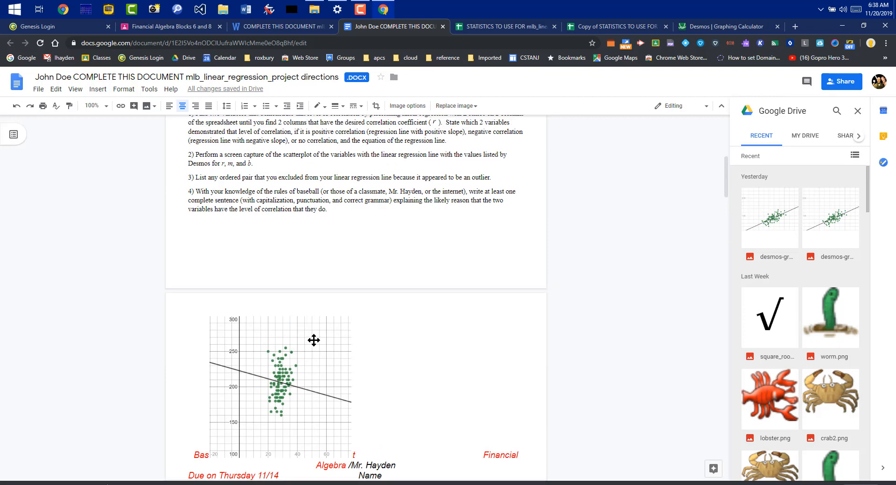
scroll(314, 340, up, 5)
scroll(314, 337, up, 3)
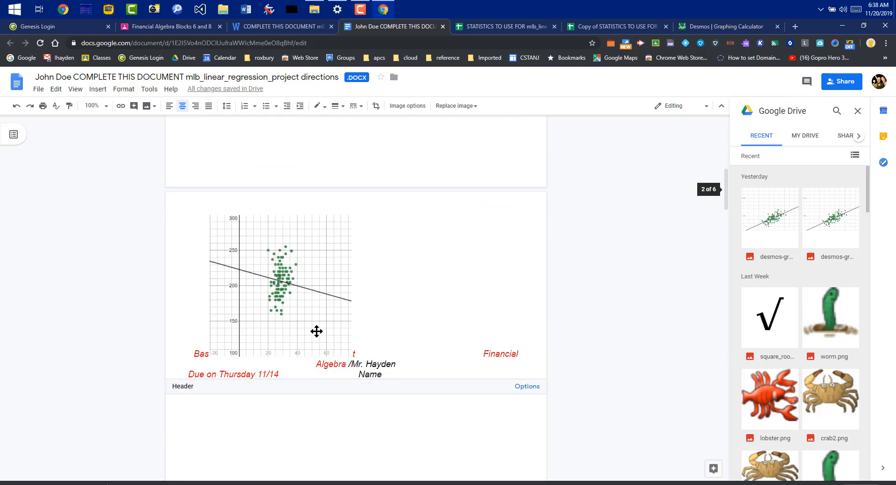
scroll(316, 335, up, 3)
scroll(318, 325, down, 1)
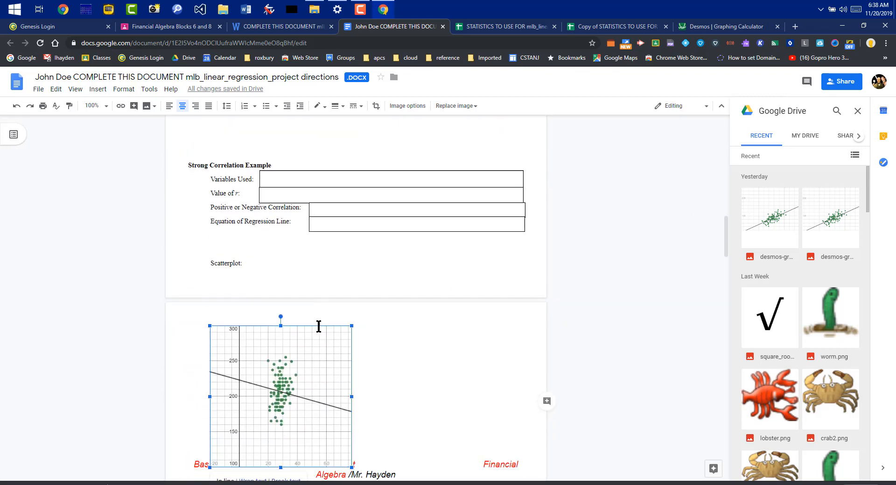
scroll(318, 324, up, 10)
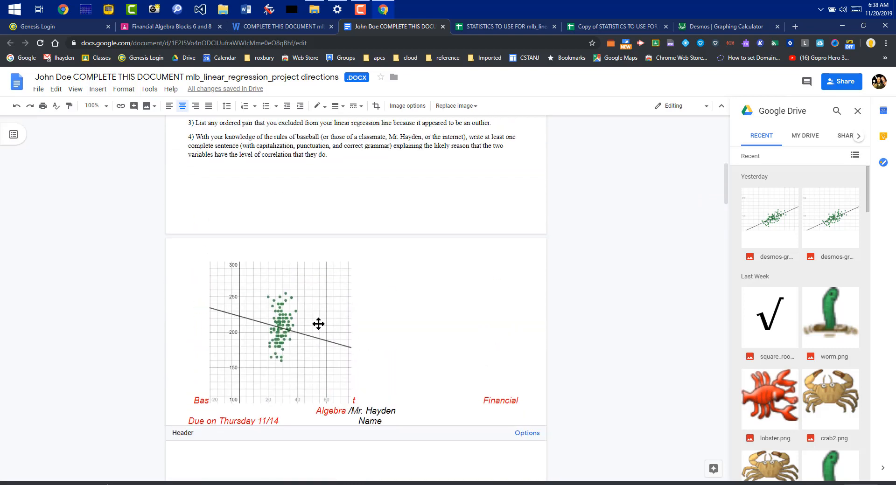
scroll(318, 324, down, 6)
scroll(317, 324, up, 2)
scroll(318, 324, up, 1)
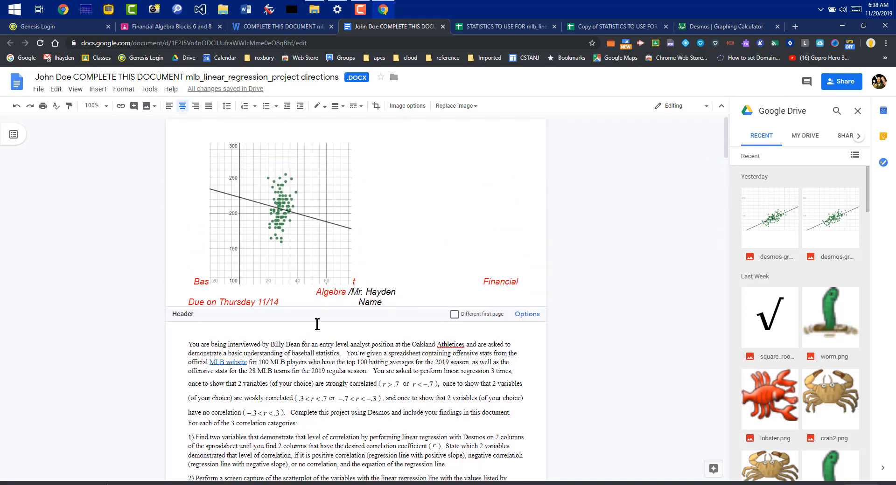
Delete the graph image from the first page's header and undo the deletion.
click(322, 193)
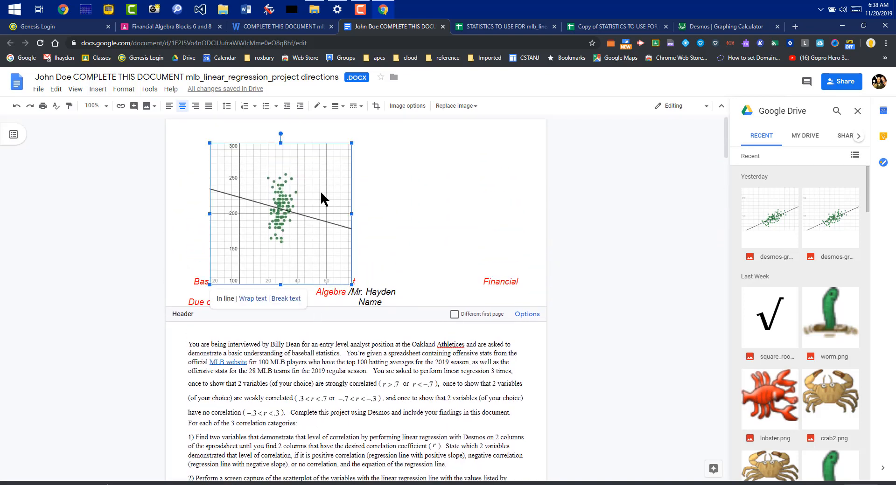
key(Delete)
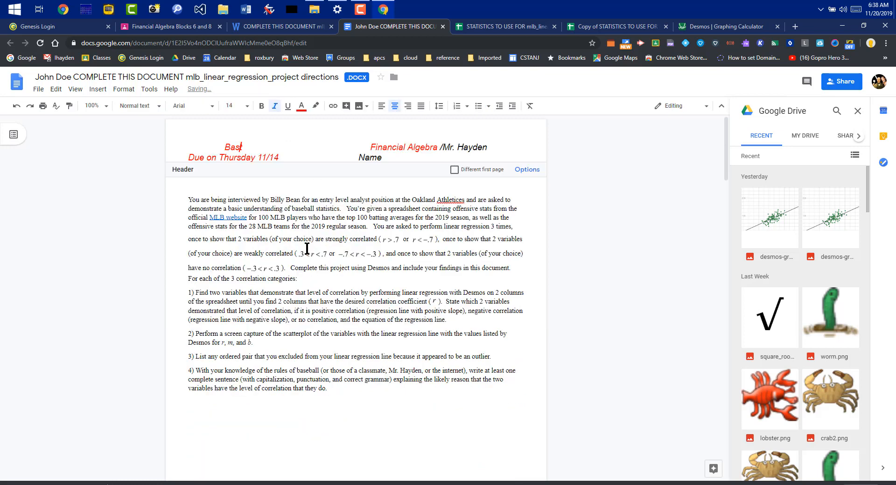
key(ctrl+z)
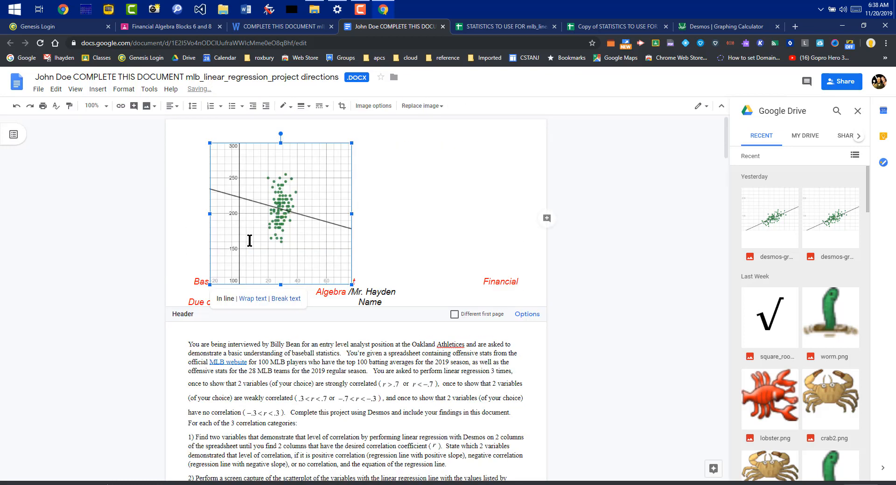
Undo the insertion of the graph image in the page header and return to the document body.
key(ctrl+z)
key(ctrl+z)
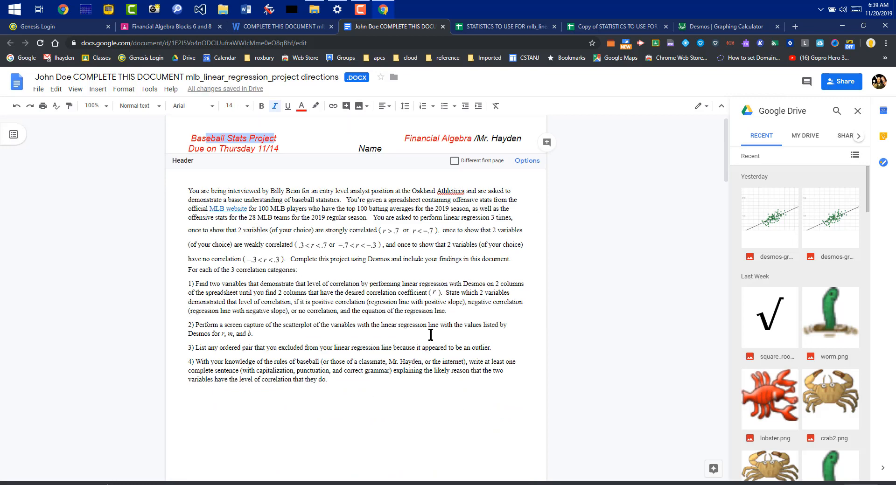
click(470, 314)
Insert desmos-graph.png from the Desktop below the Scatterplot label of the Weak Correlation Example.
scroll(472, 304, down, 3)
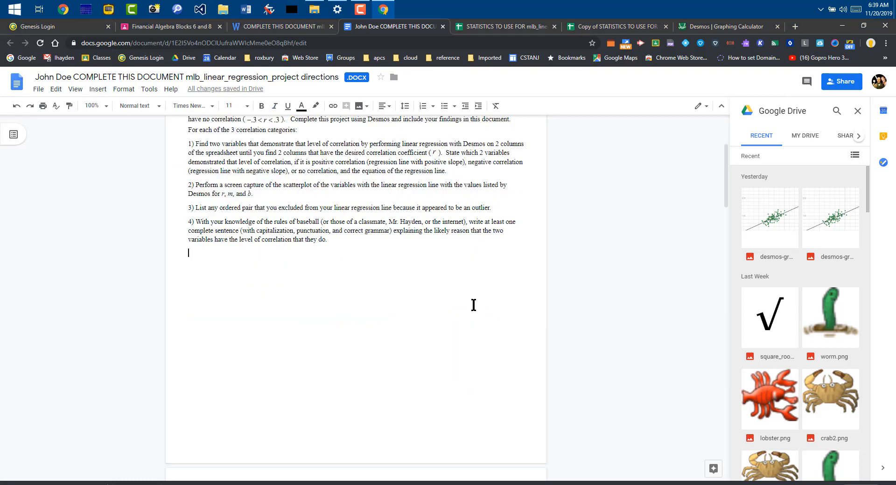
scroll(474, 305, down, 10)
scroll(473, 305, up, 3)
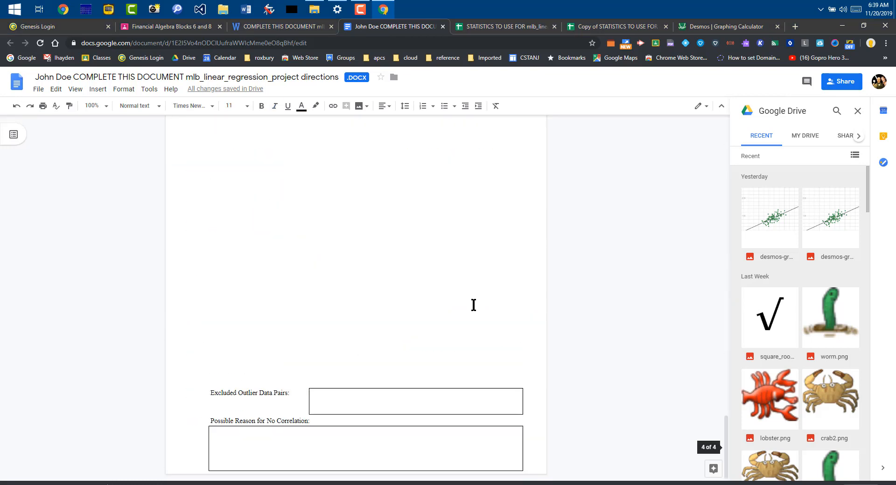
scroll(474, 305, up, 10)
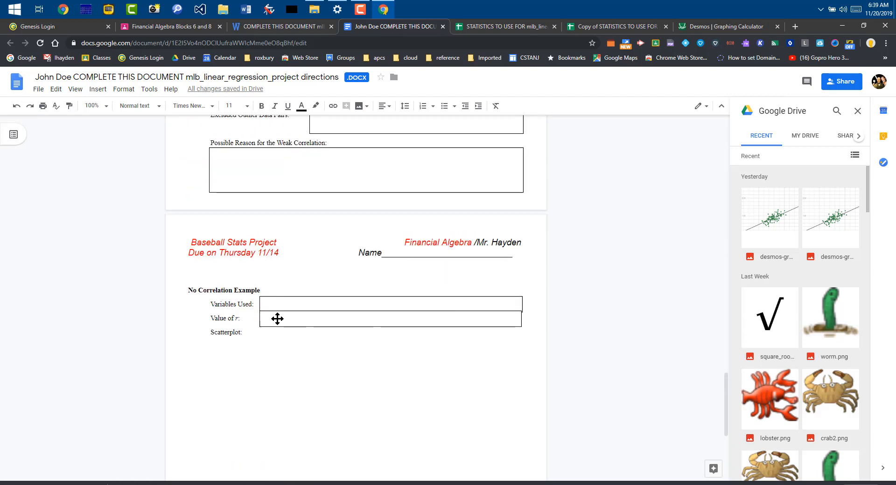
scroll(280, 318, up, 10)
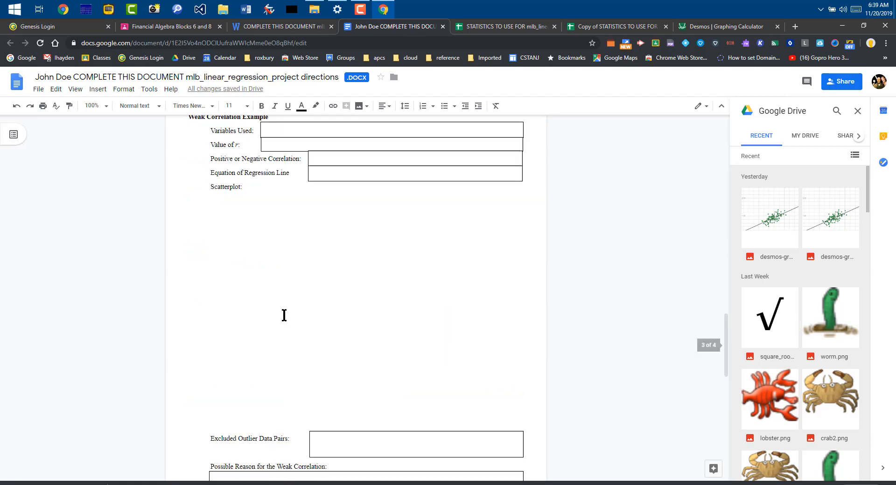
right_click(193, 326)
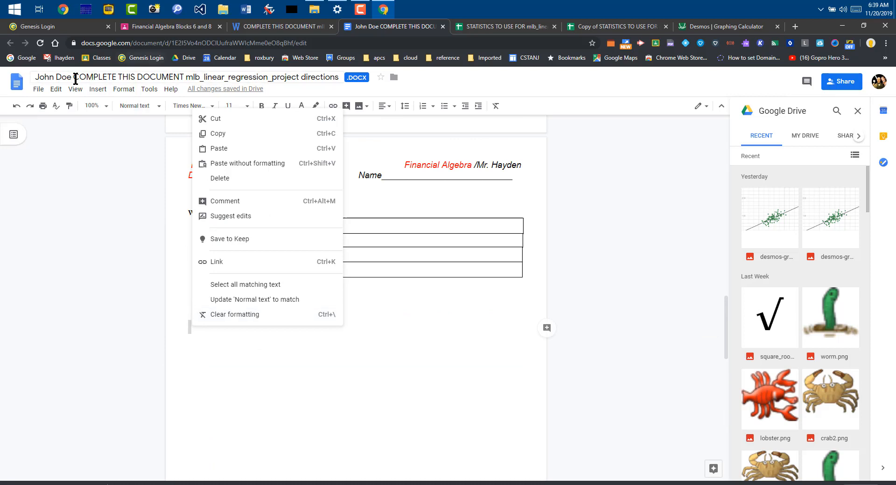
click(99, 91)
mouse_move(104, 108)
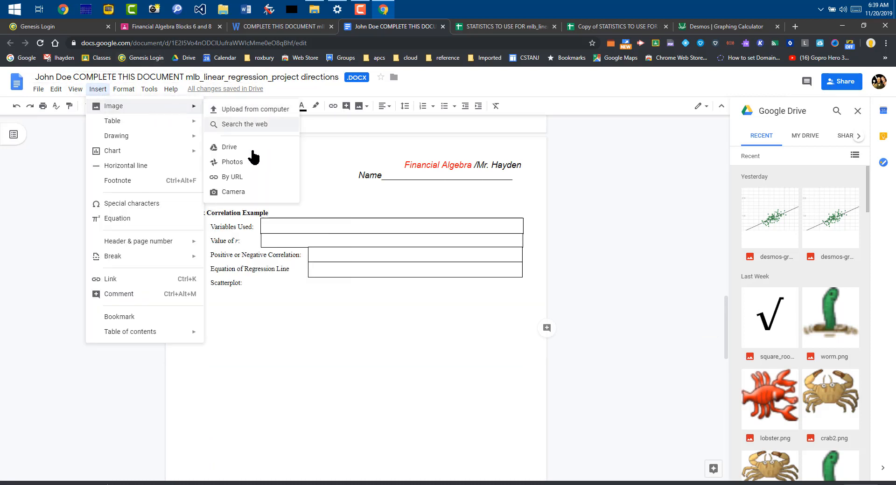
click(250, 112)
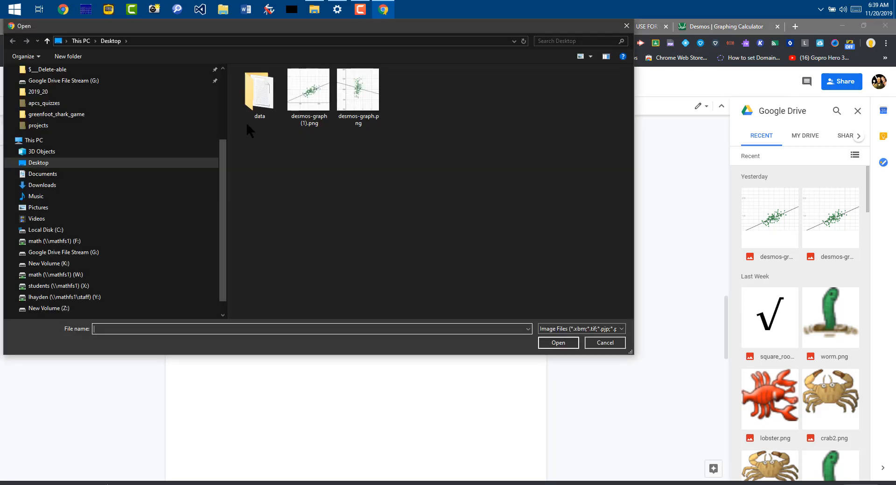
double_click(369, 99)
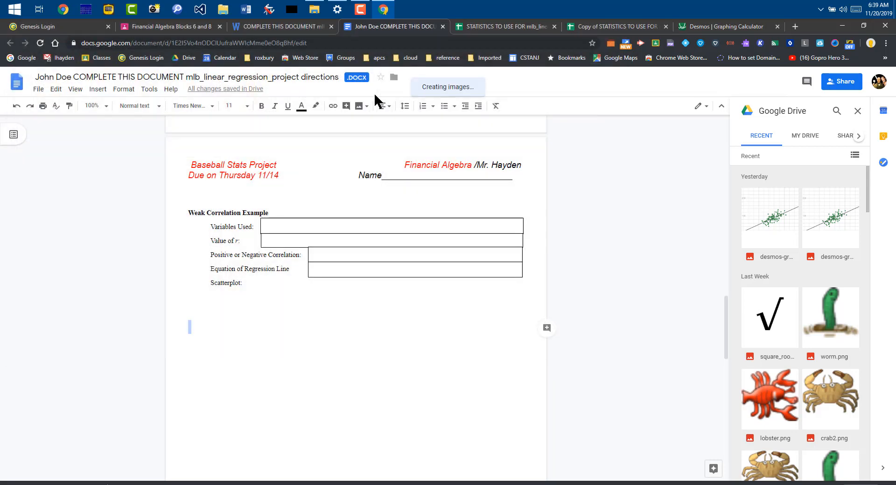
Delete the four answer boxes beside Variables Used, Value of r, Positive or Negative Correlation and Equation of Regression Line in the Weak Correlation Example.
scroll(386, 262, up, 5)
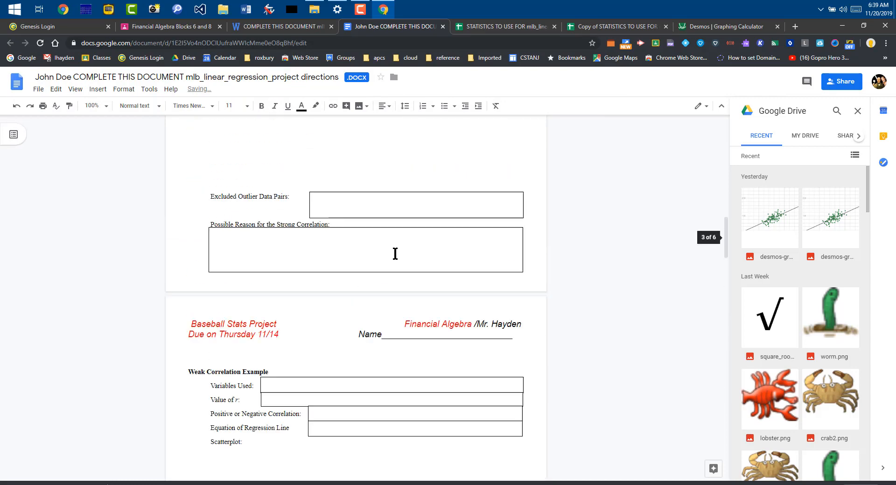
click(285, 385)
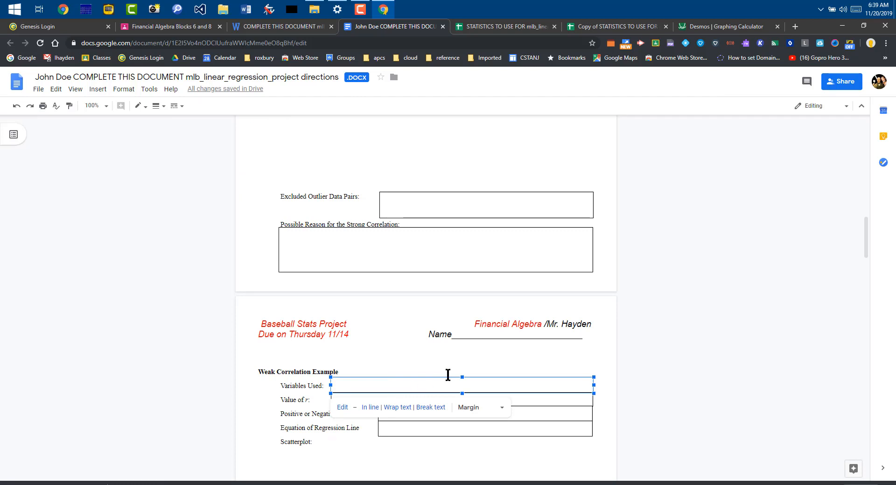
key(Delete)
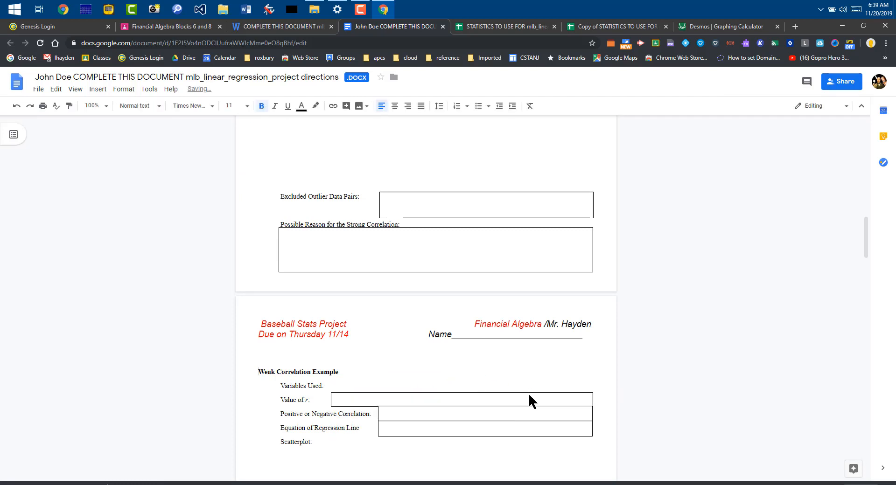
click(529, 397)
key(Delete)
click(529, 414)
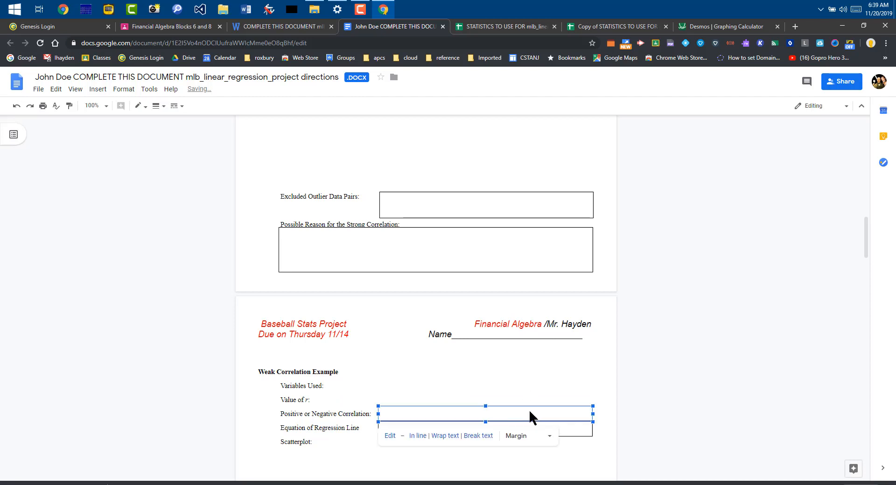
key(Delete)
click(542, 427)
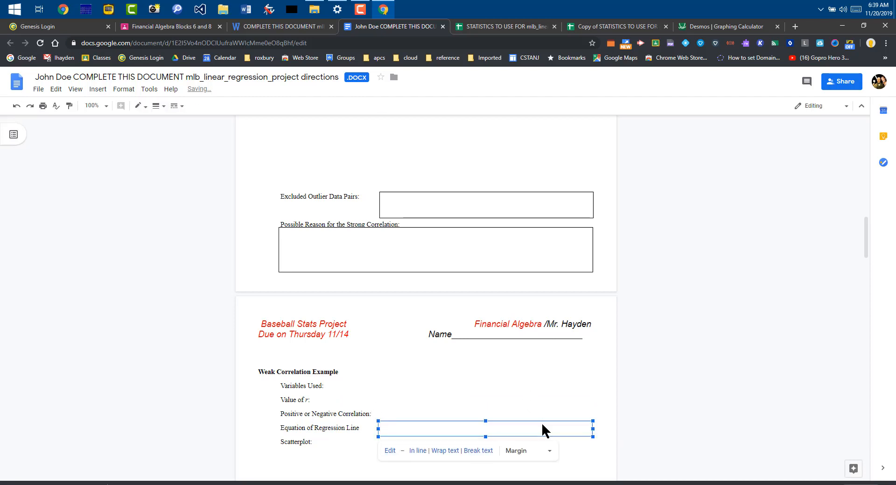
key(Delete)
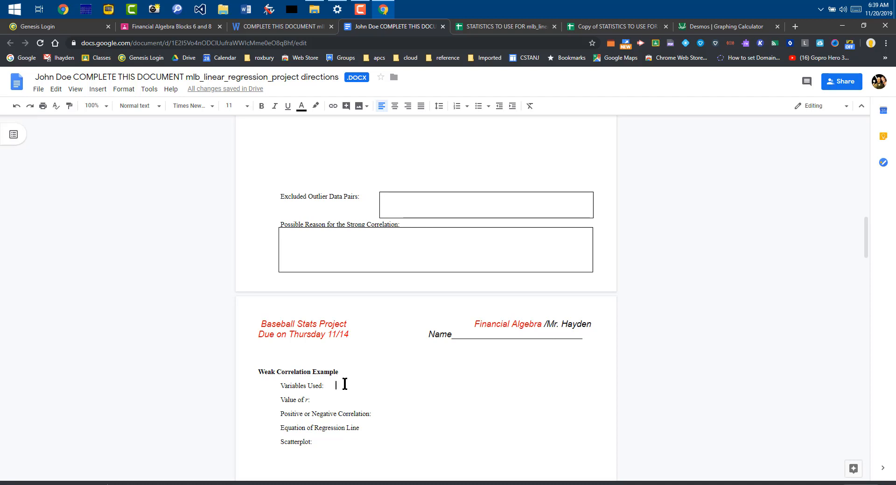
Fill in the Weak Correlation Example: variables "y is player weight x is # of bases stolen", r value -.47 and "negative correlation".
text(y is player weight    x is)
text(#)
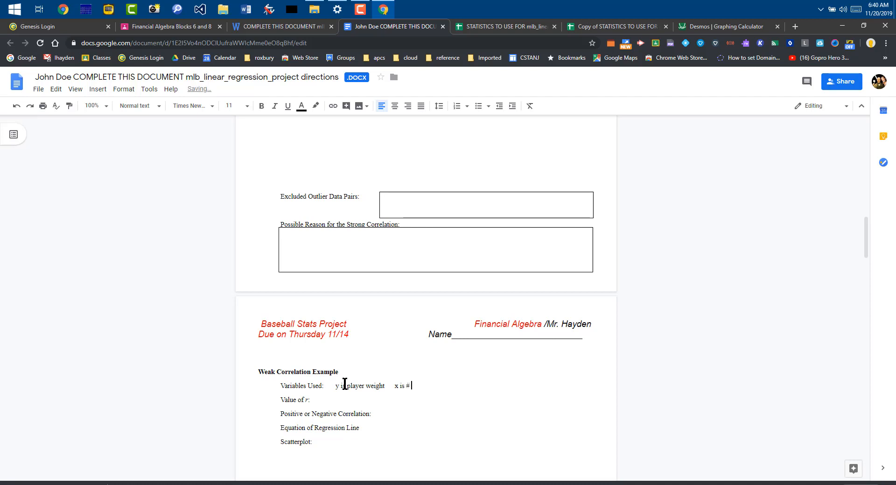
text( of bases stolen)
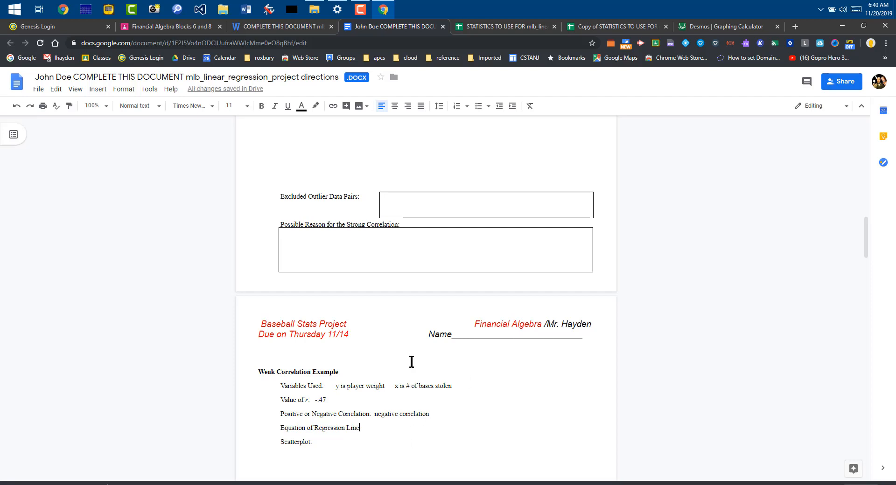
Look up the regression parameters in Desmos and enter y=-.578x+222.967 as the Weak Correlation Example's regression line equation.
click(686, 28)
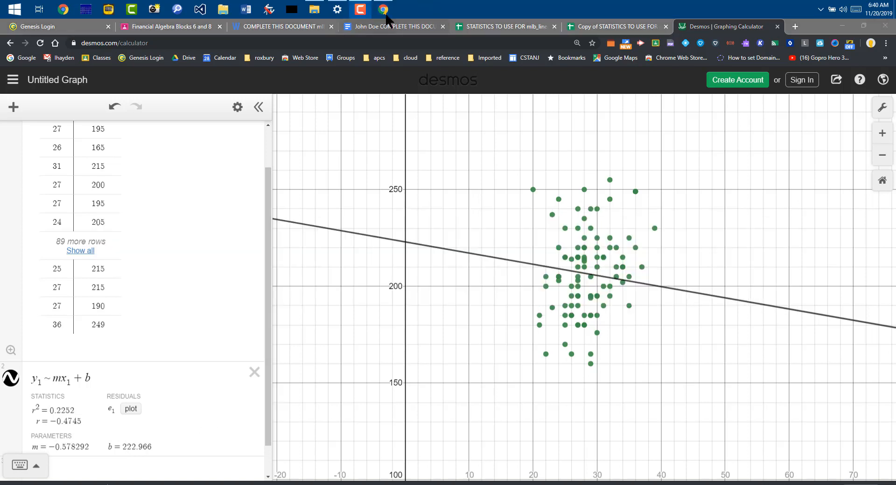
click(387, 29)
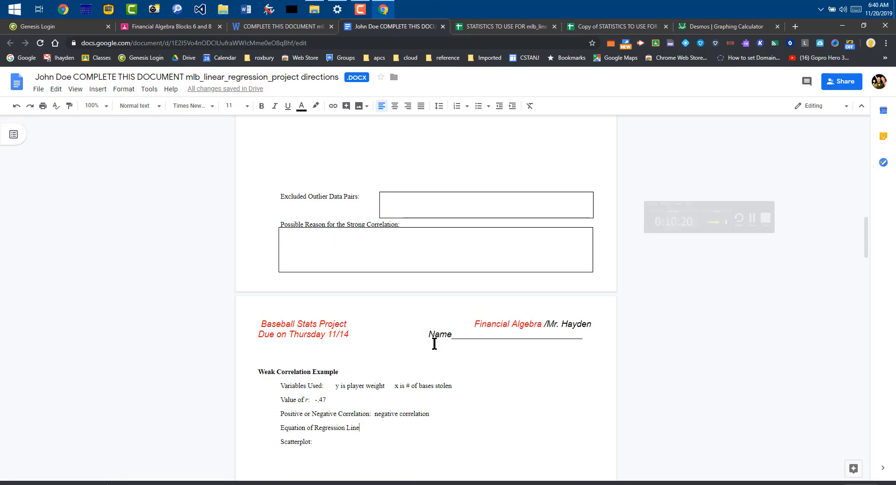
text(y)
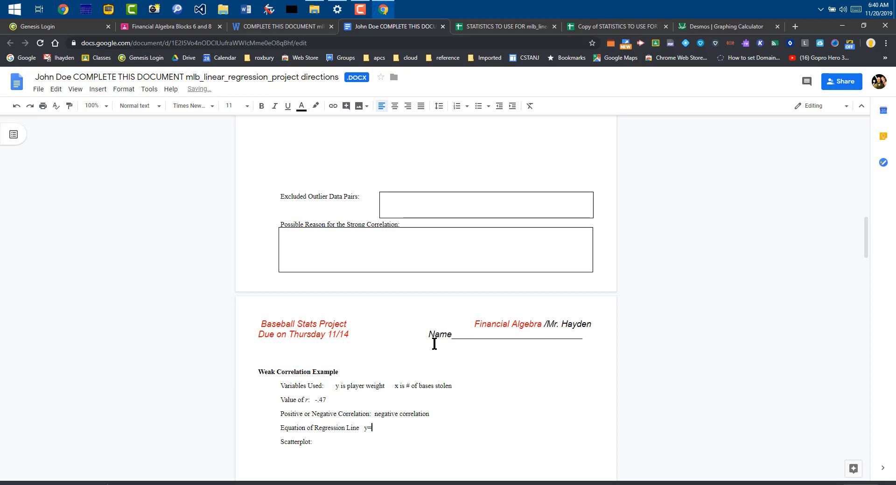
text(=-.578x+222.96)
click(697, 28)
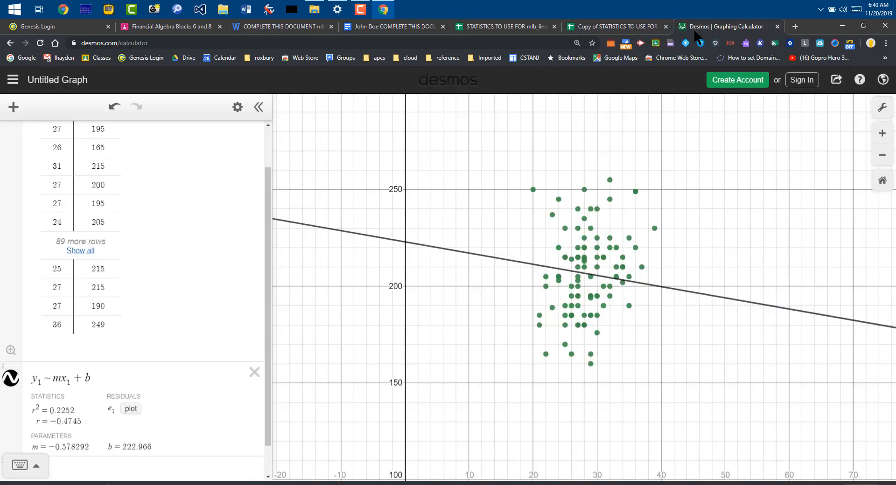
click(627, 28)
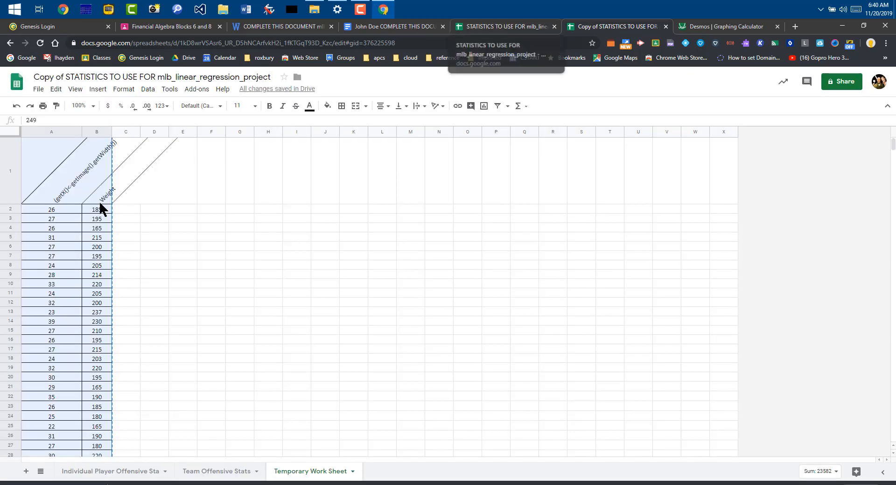
click(483, 29)
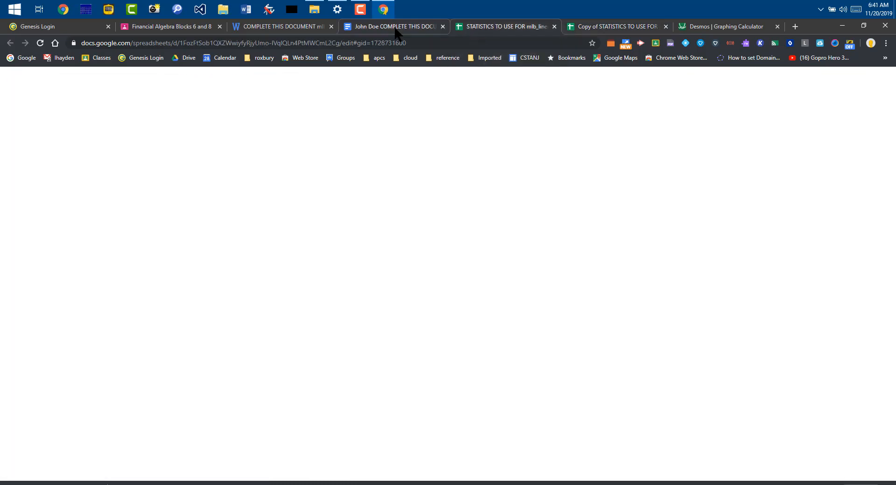
click(396, 29)
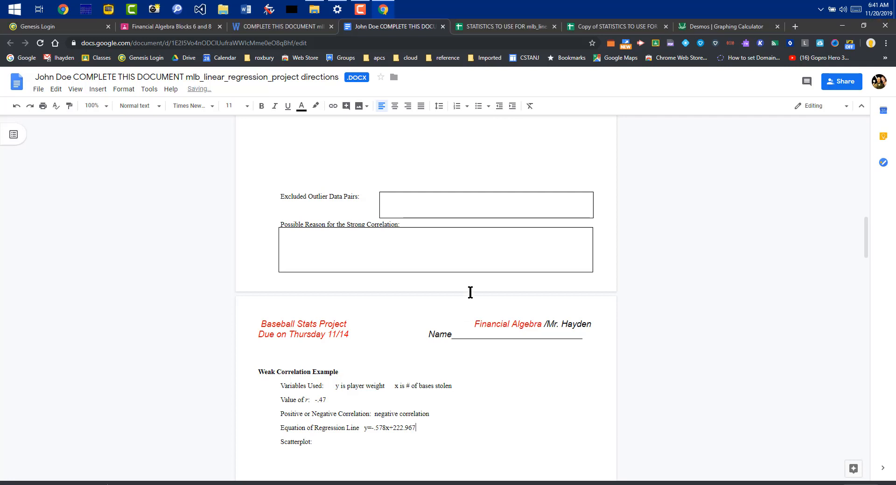
Color the Variables Used answer in the Weak Correlation Example red.
scroll(450, 390, down, 7)
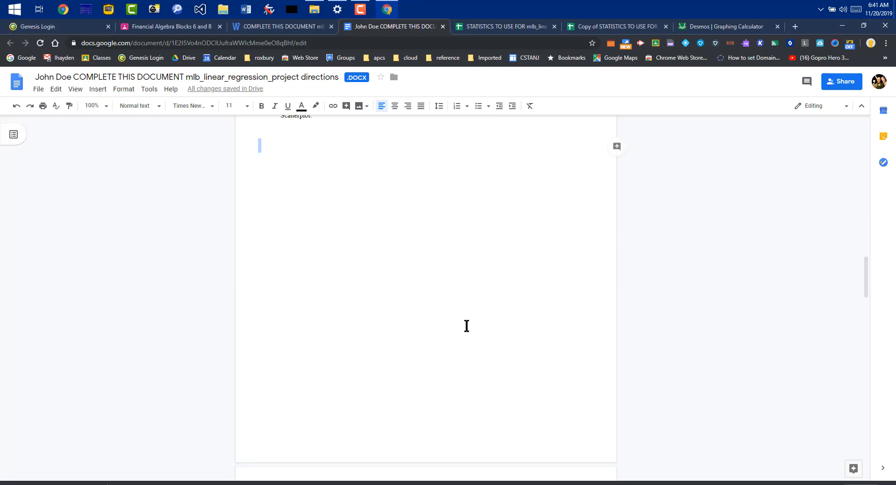
scroll(466, 325, up, 9)
scroll(443, 379, down, 5)
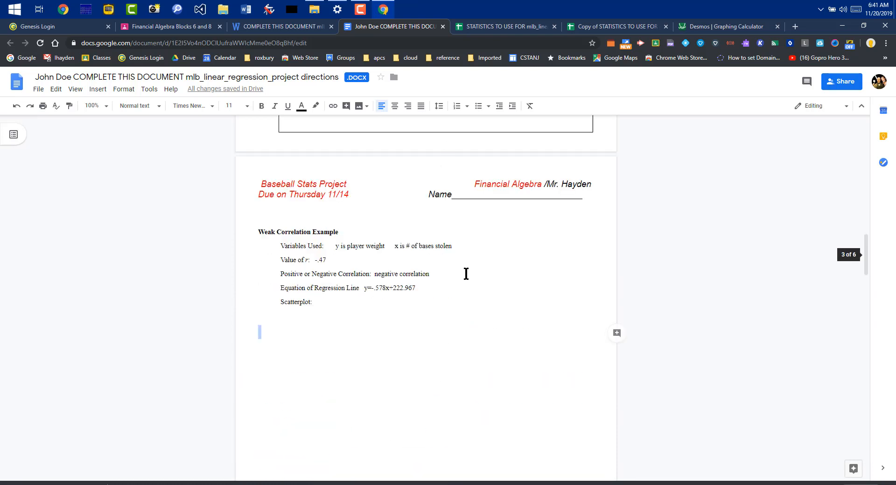
drag(453, 248, 334, 246)
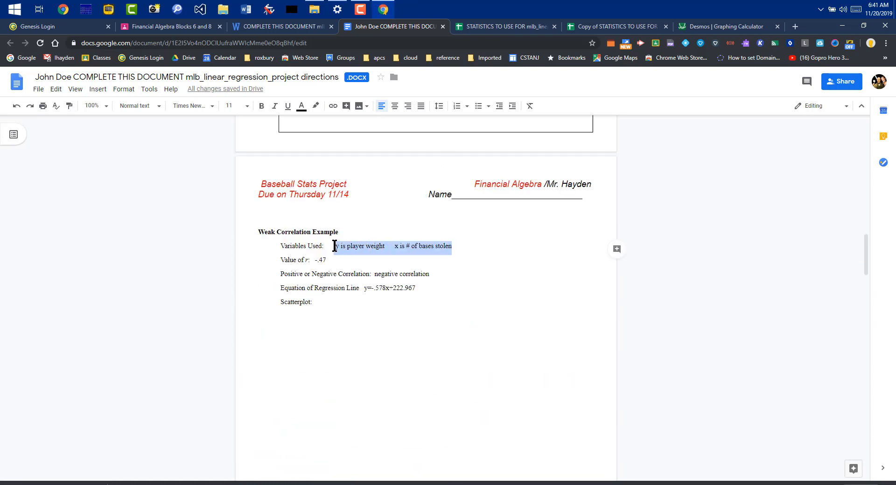
click(303, 106)
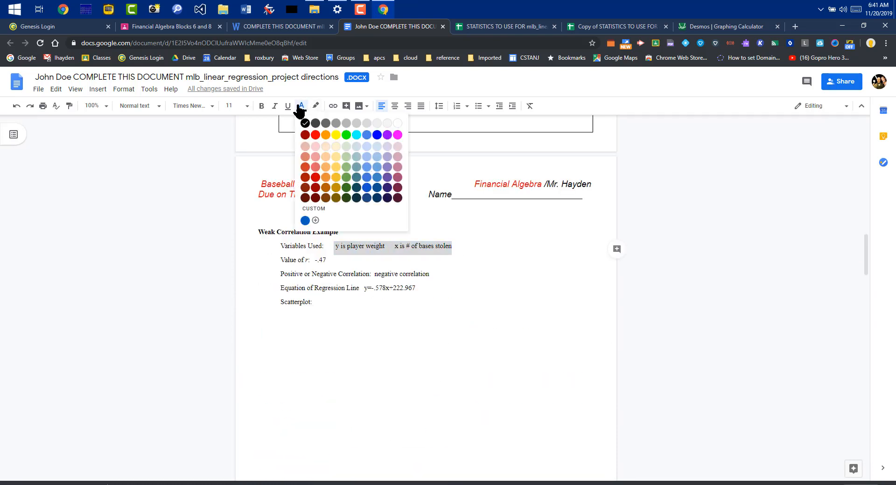
click(316, 140)
Color the r value -.47 in the Weak Correlation Example dark red.
drag(341, 261, 315, 260)
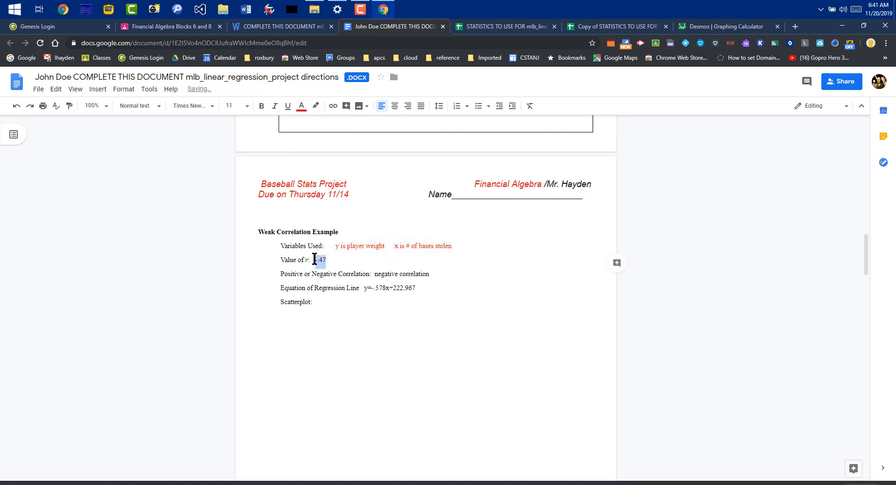
click(299, 111)
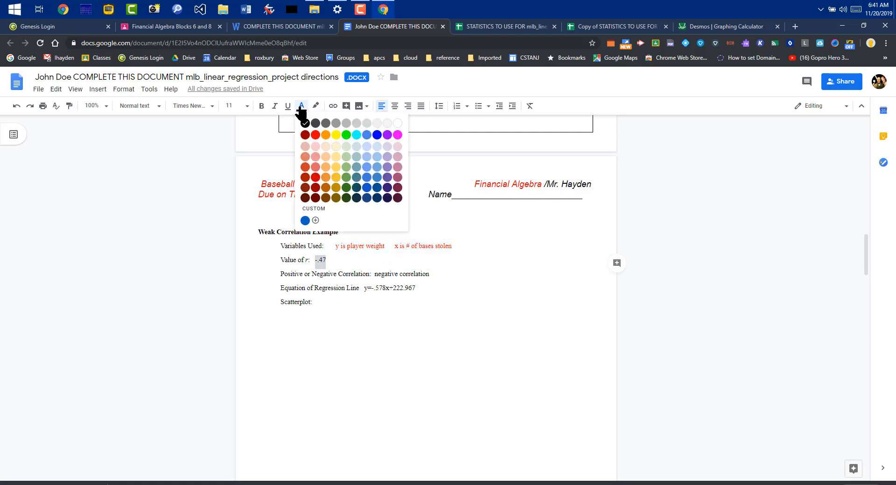
click(305, 135)
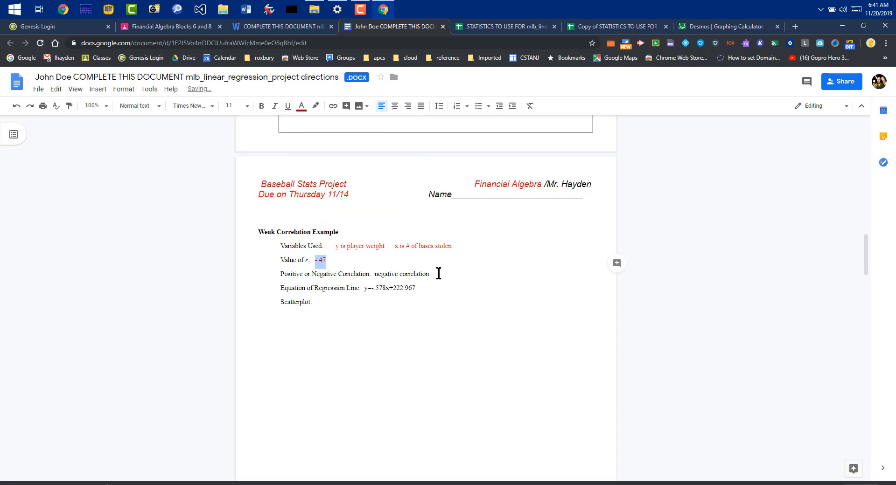
Color the "negative correlation" answer in the Weak Correlation Example red.
drag(432, 274, 374, 274)
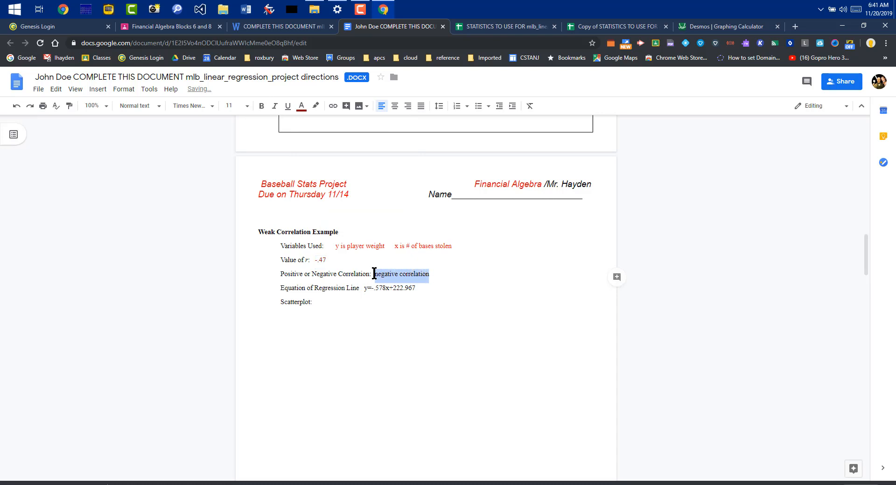
click(301, 107)
click(315, 135)
Underline the r value -.47 in the Weak Correlation Example and color it red.
drag(330, 260, 313, 261)
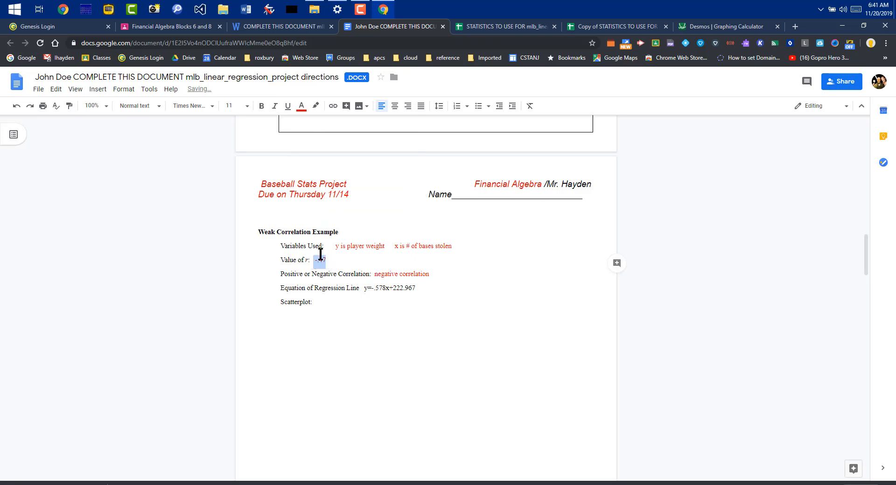
click(288, 107)
click(300, 108)
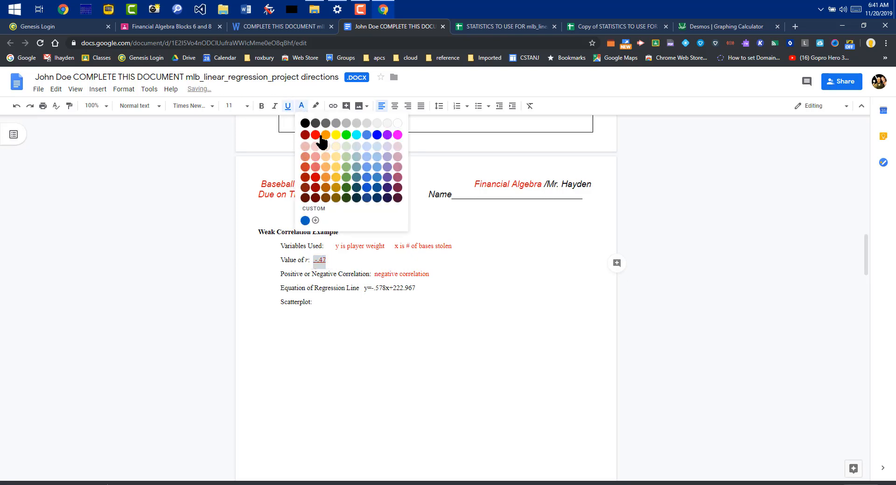
click(316, 136)
Color the regression line equation y=-.578x+222.967 in the Weak Correlation Example red.
drag(416, 288, 363, 288)
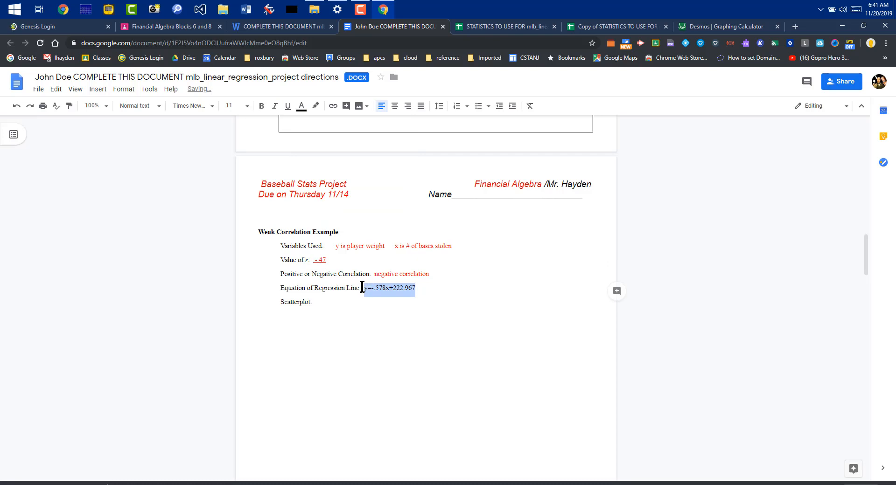
click(303, 109)
click(317, 135)
click(358, 302)
Check the scatterplot in the document and in Desmos for outlier data pairs in the Weak Correlation Example.
scroll(361, 295, down, 20)
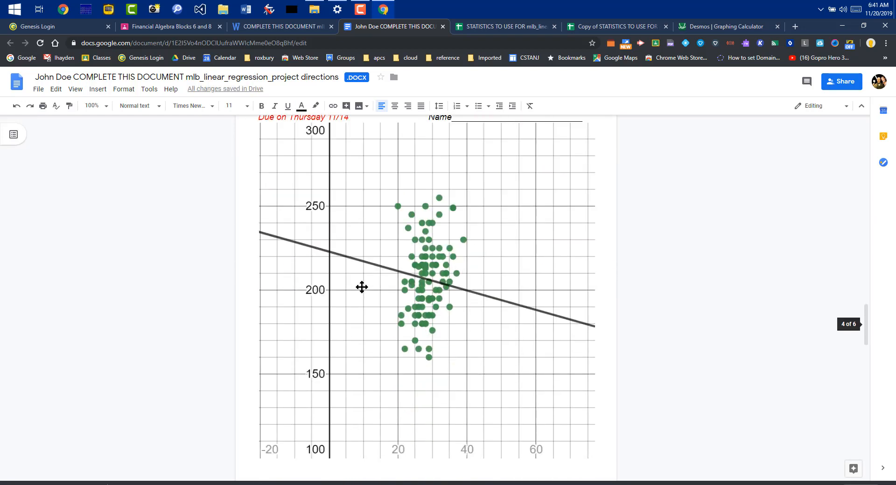
click(334, 241)
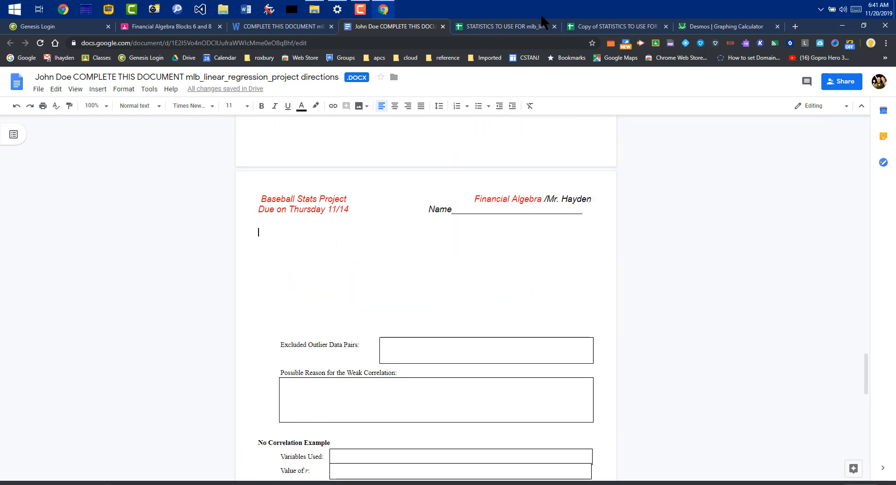
click(601, 29)
click(723, 27)
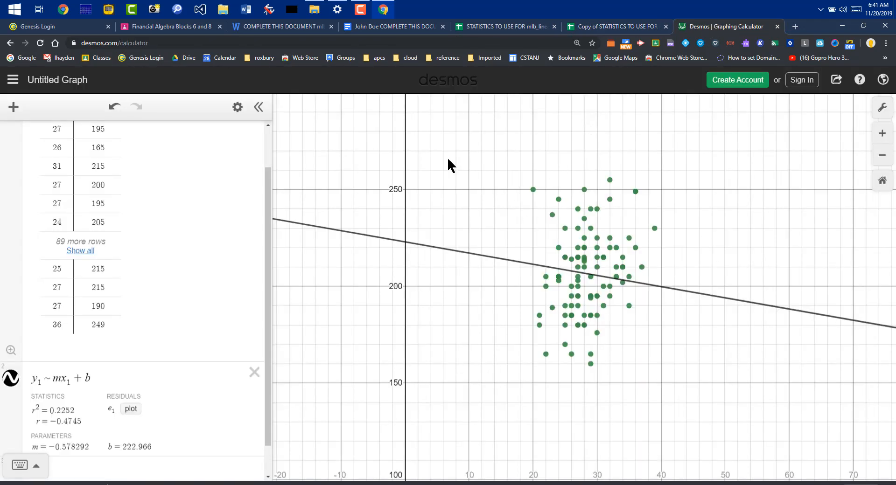
click(508, 29)
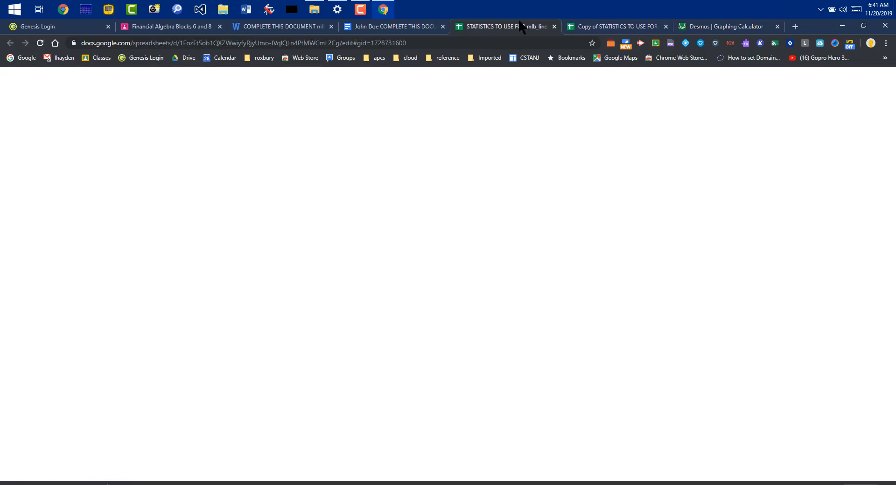
click(411, 29)
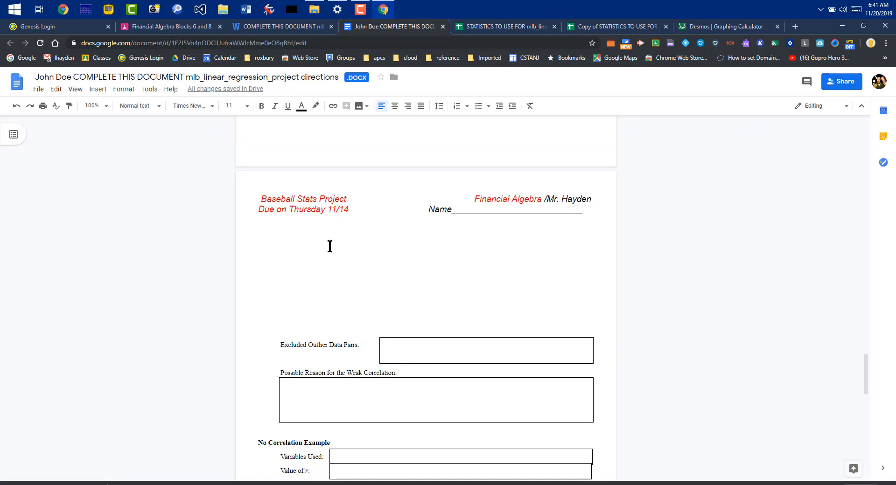
Remove the empty box beside Excluded Outlier Data Pairs in the Weak Correlation Example and enter "none" as the answer.
click(395, 337)
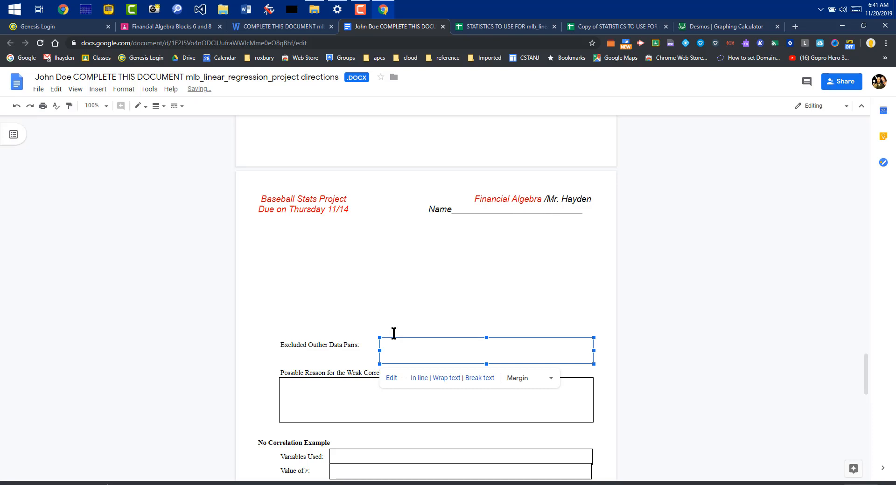
click(395, 333)
double_click(397, 309)
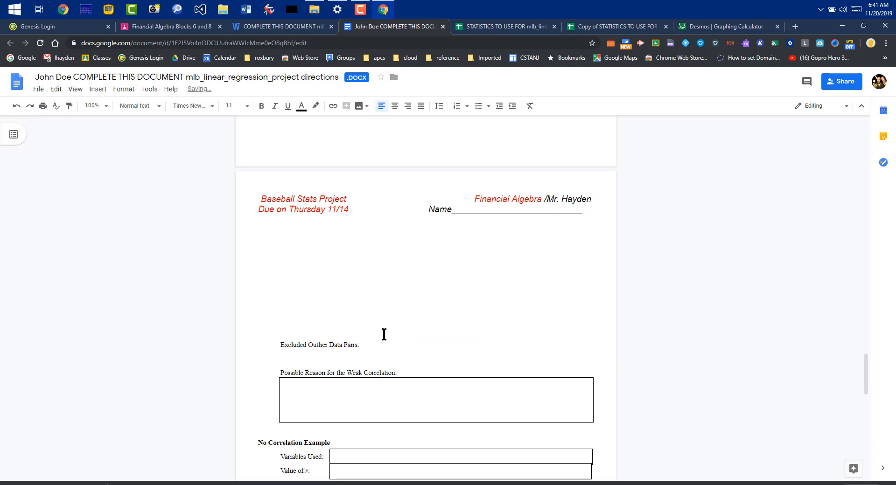
double_click(381, 347)
text(onenone)
key(BackSpace)
key(BackSpace)
key(BackSpace)
key(BackSpace)
Remove the empty box below Possible Reason for the Weak Correlation and add two new lines for the answer.
click(403, 379)
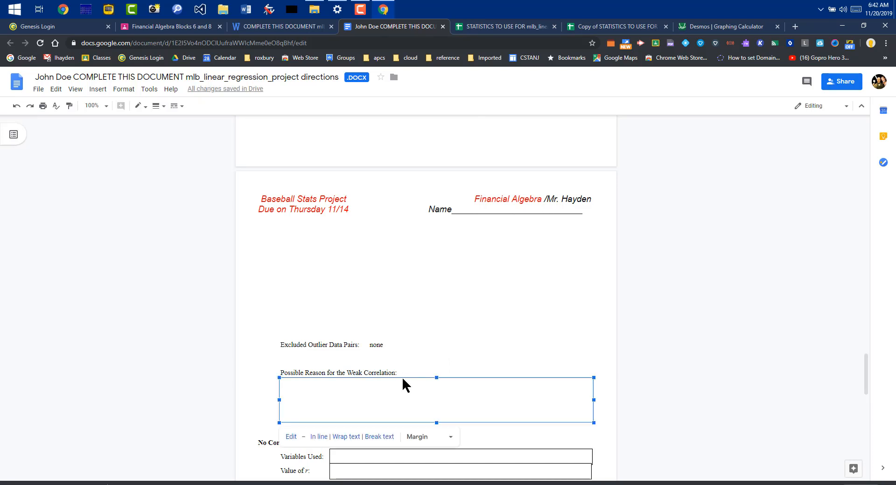
click(400, 372)
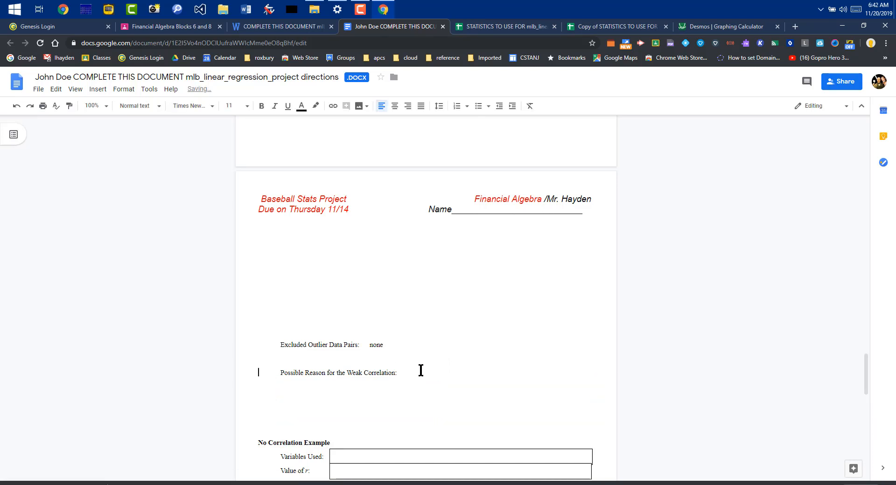
key(Return)
key(Return)
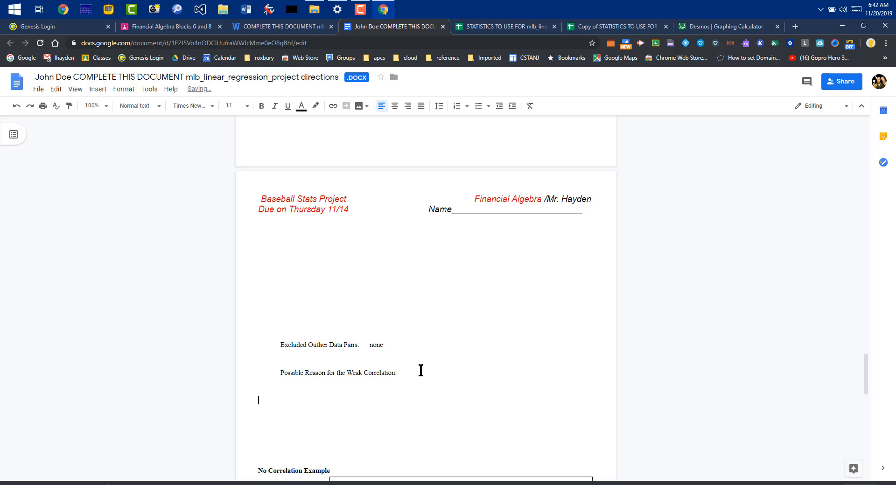
Begin the weak correlation reason with "It's easier for players who weigh less to steal bases than for players who weight a lot because".
text(It's easier for players who)
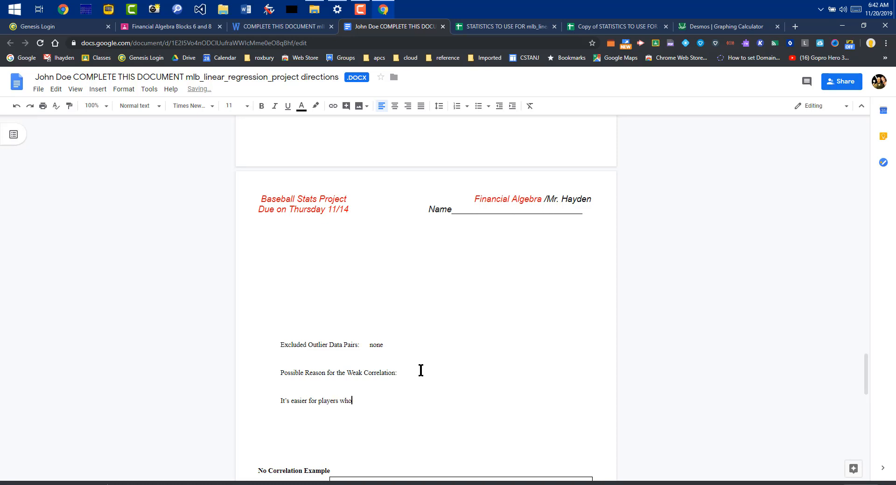
text( weight less to steal bases than fo)
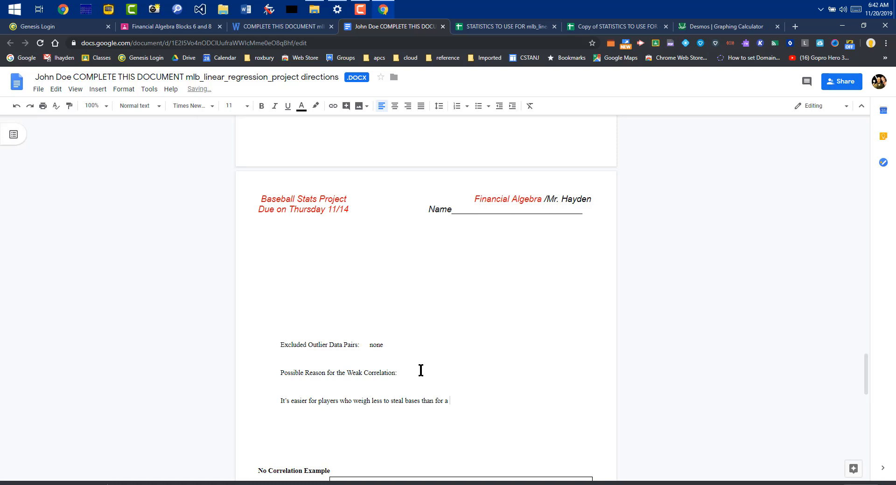
text(r a)
key(BackSpace)
key(BackSpace)
text(players who weight a lot because)
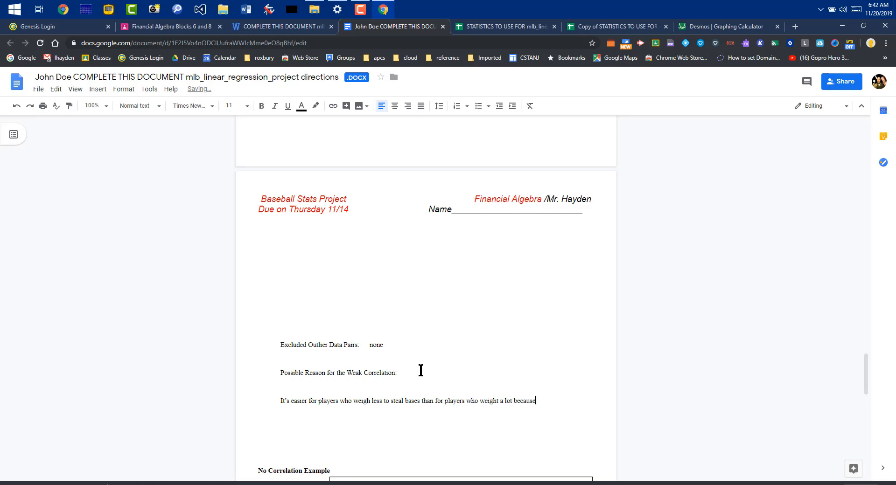
Finish the reason with "players who weigh less can probably run faster and are more nimble than those who weigh more.".
text( players who weigh less )
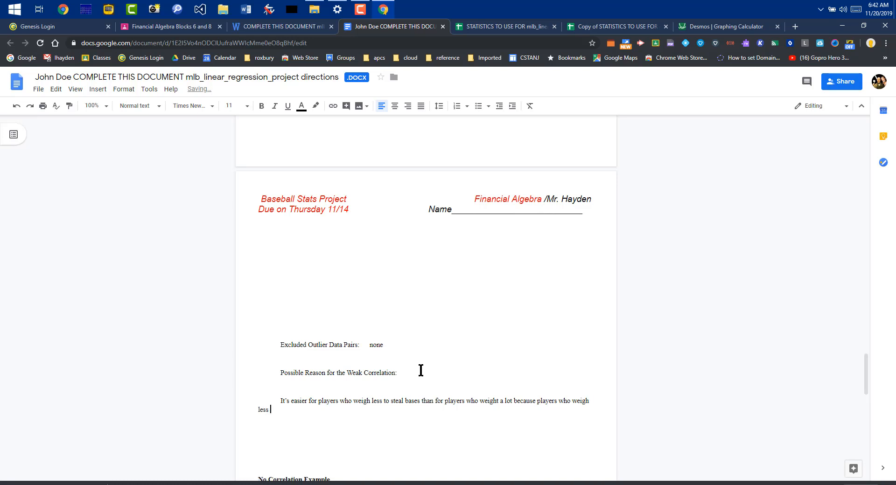
text(can probably run faster and are mnor)
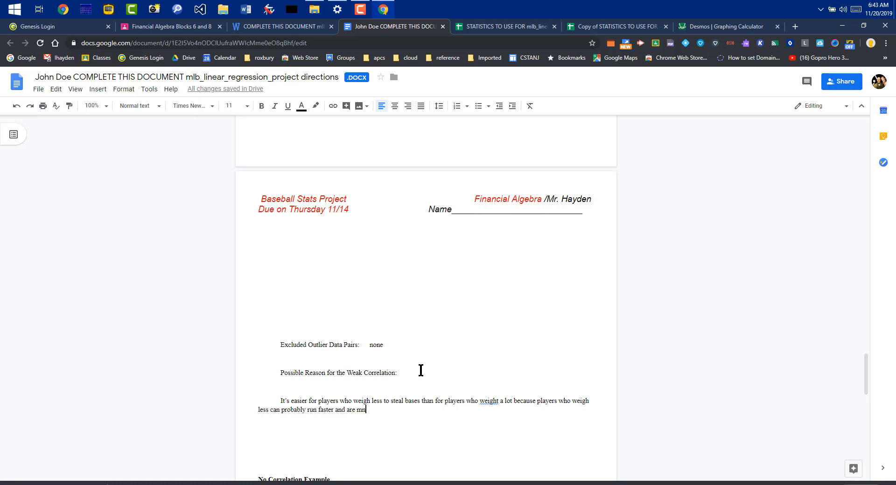
key(BackSpace)
text(ore)
text(nimbl)
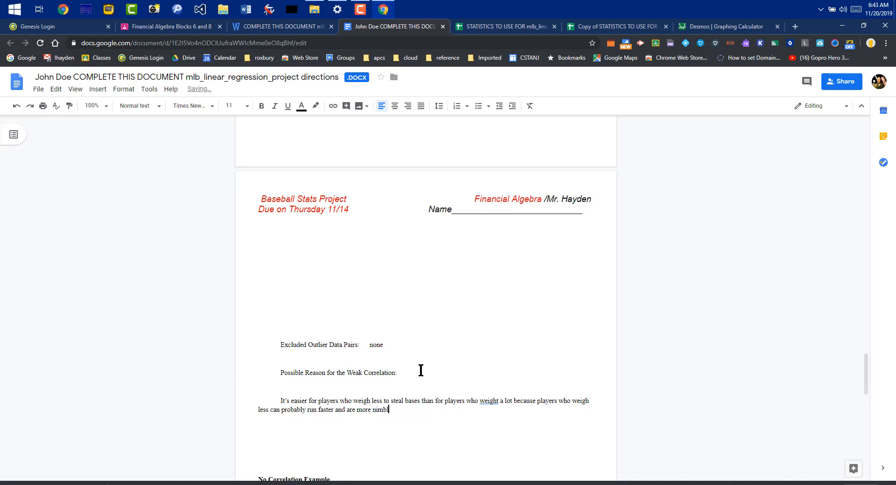
text(e than thhose wh)
key(BackSpace)
key(BackSpace)
key(BackSpace)
key(BackSpace)
key(BackSpace)
key(BackSpace)
key(BackSpace)
text(ose who weigh mor)
Color the "none" outlier answer and the two-line reason for the weak correlation red.
drag(384, 346, 365, 343)
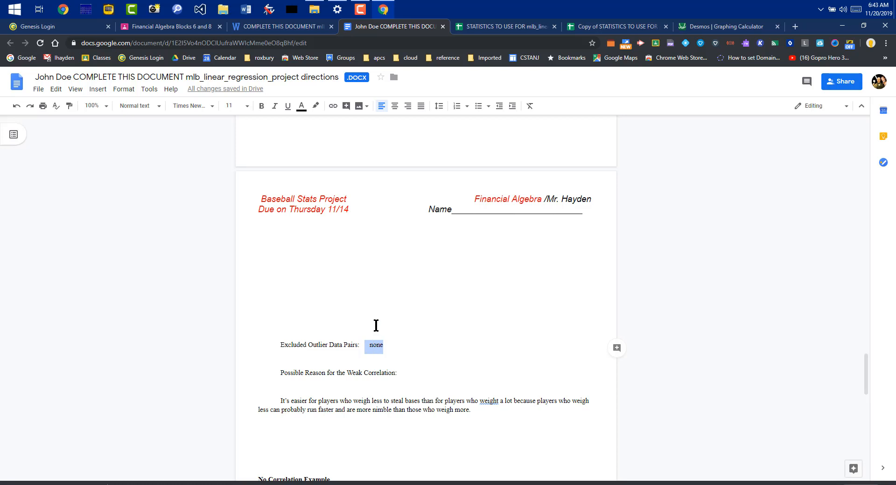
click(302, 107)
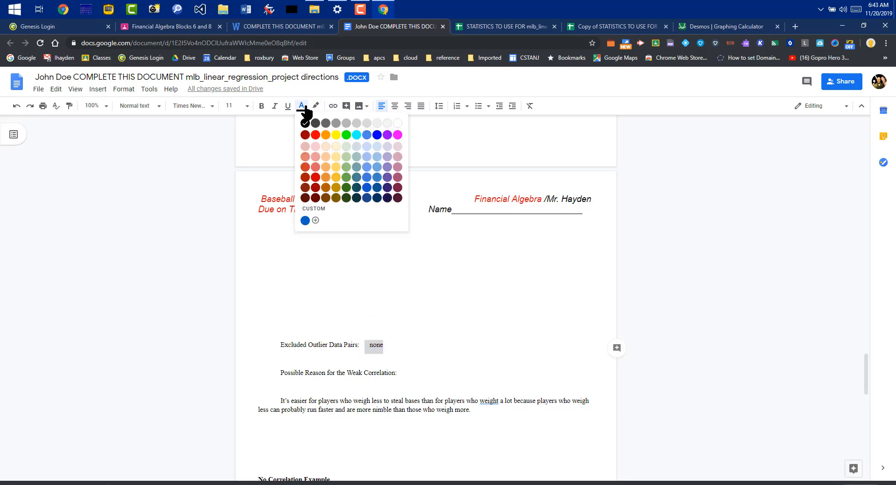
click(316, 136)
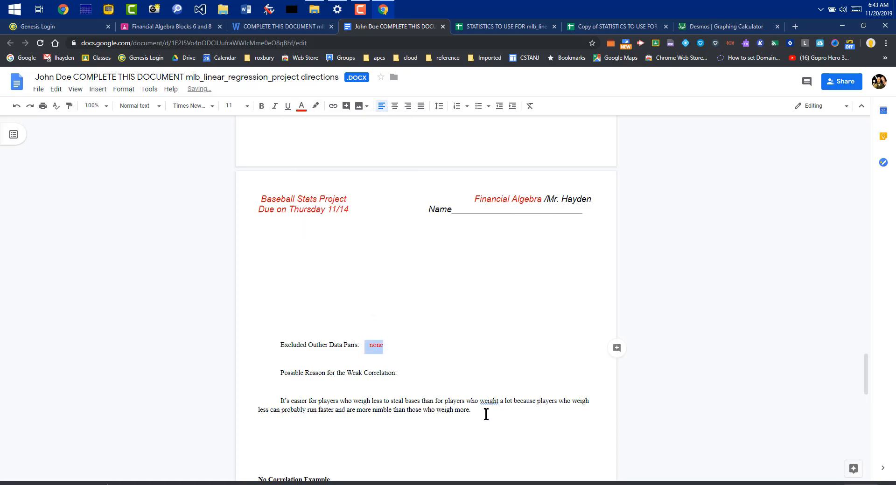
drag(486, 413, 262, 402)
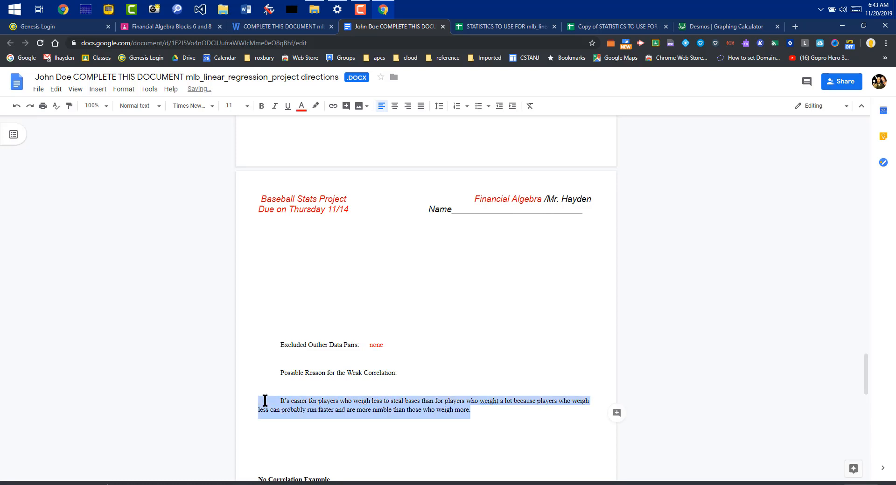
click(302, 107)
click(316, 135)
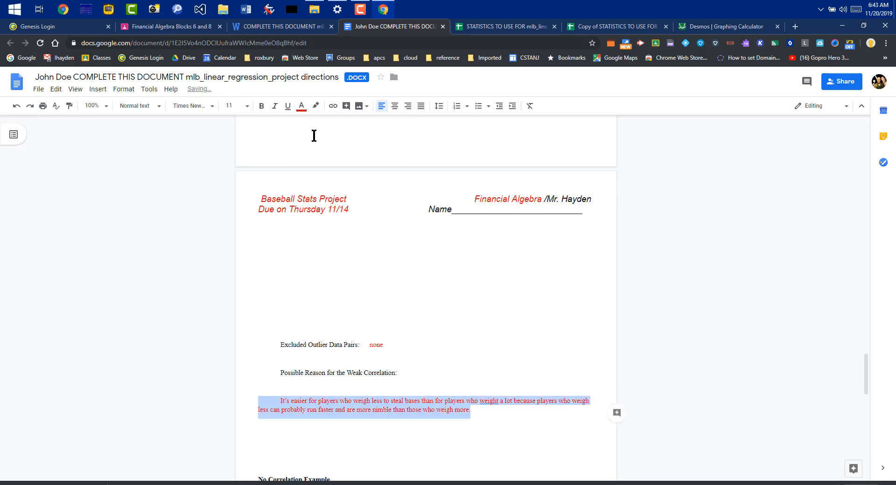
Review the individual player and team offensive stats sheets in the statistics spreadsheet, and return to the document's No Correlation Example.
click(518, 28)
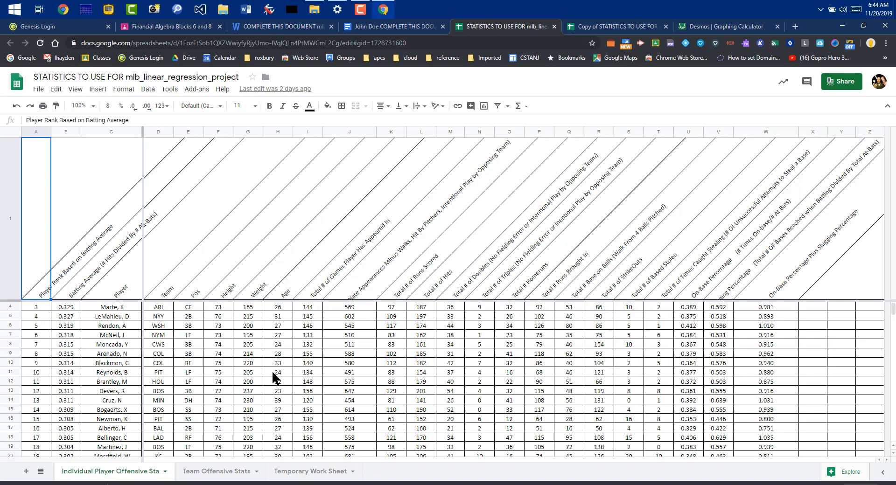
click(224, 473)
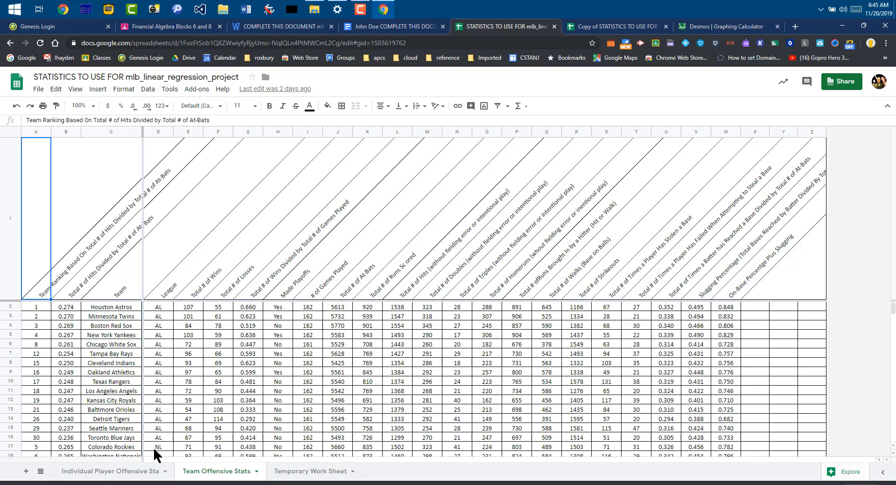
click(138, 473)
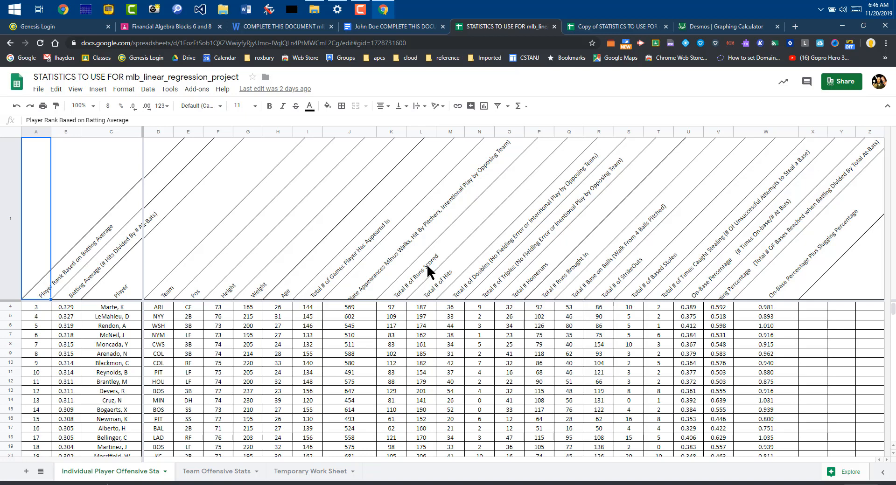
click(391, 28)
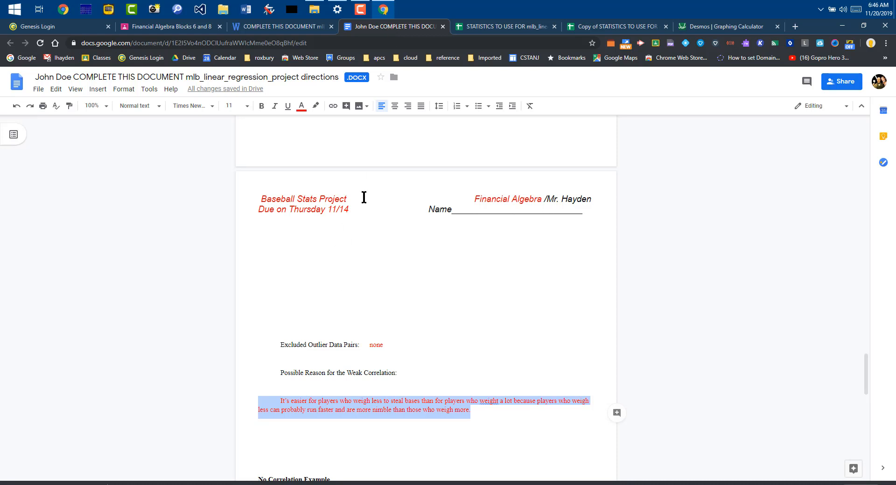
scroll(377, 348, down, 5)
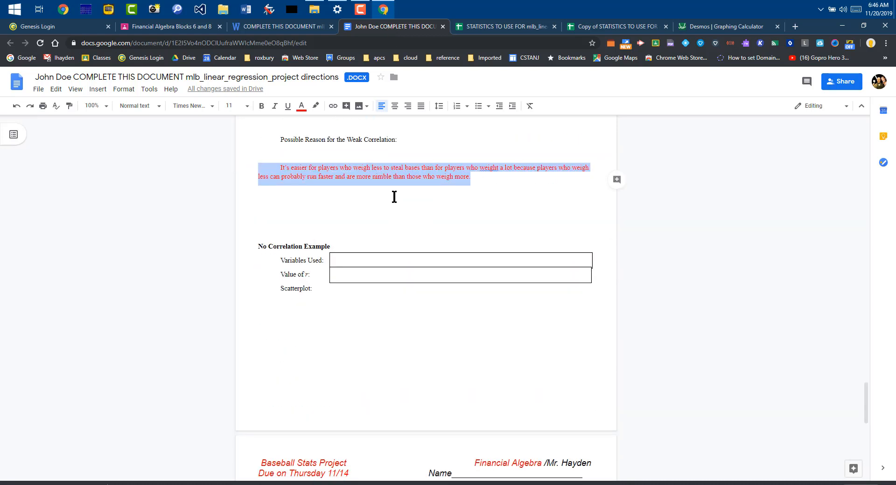